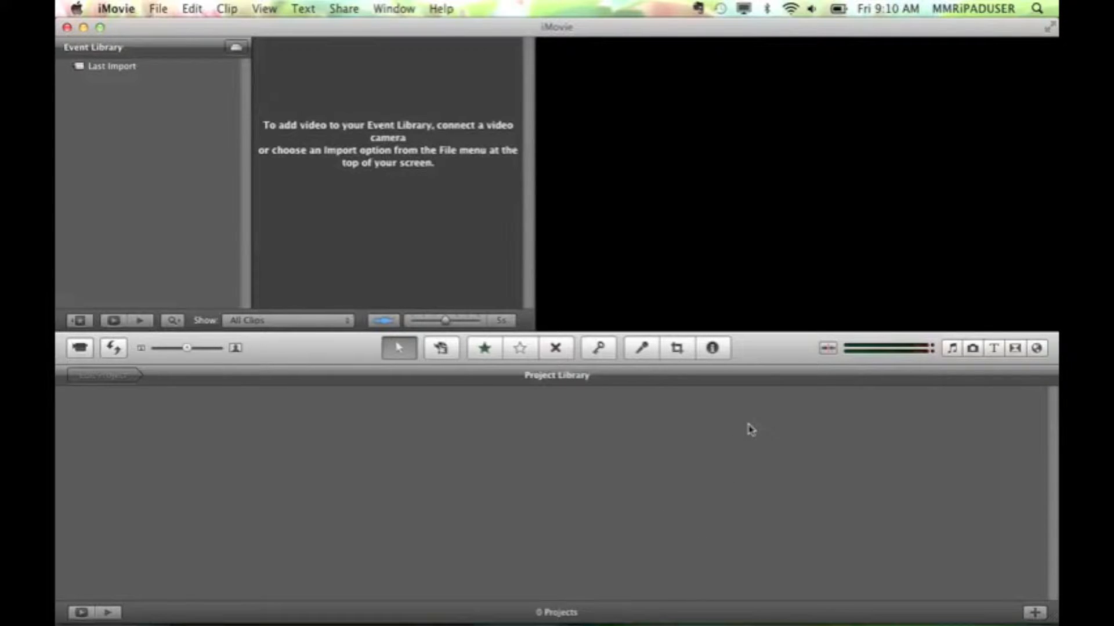
Look through the music and sound effects, photos, titles, transitions, and maps, backgrounds and animatics browsers
click(953, 350)
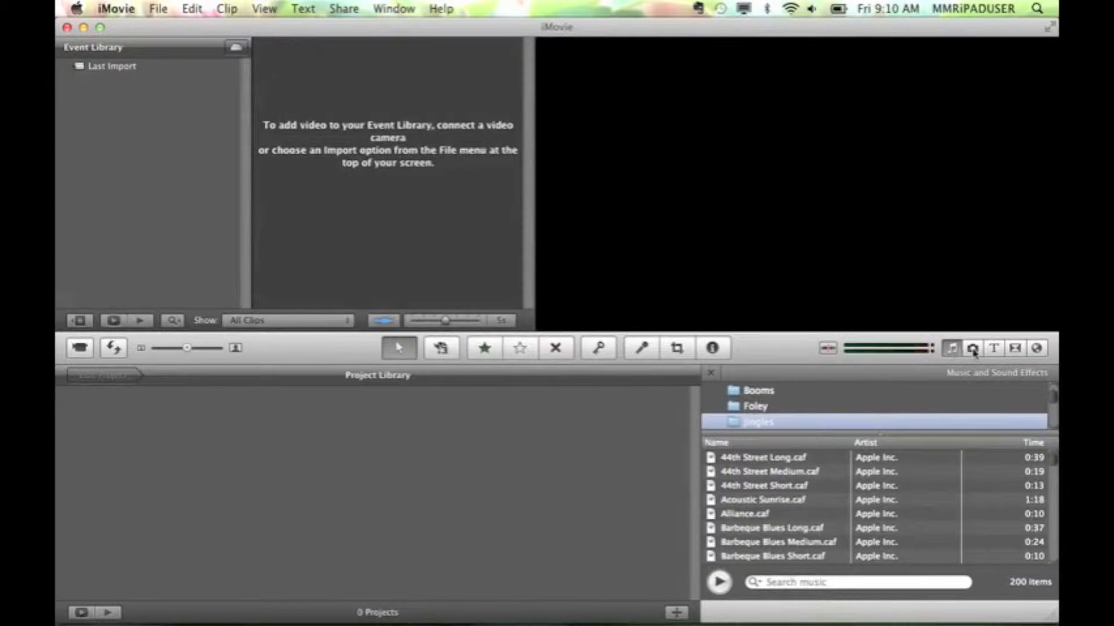
click(974, 349)
click(994, 348)
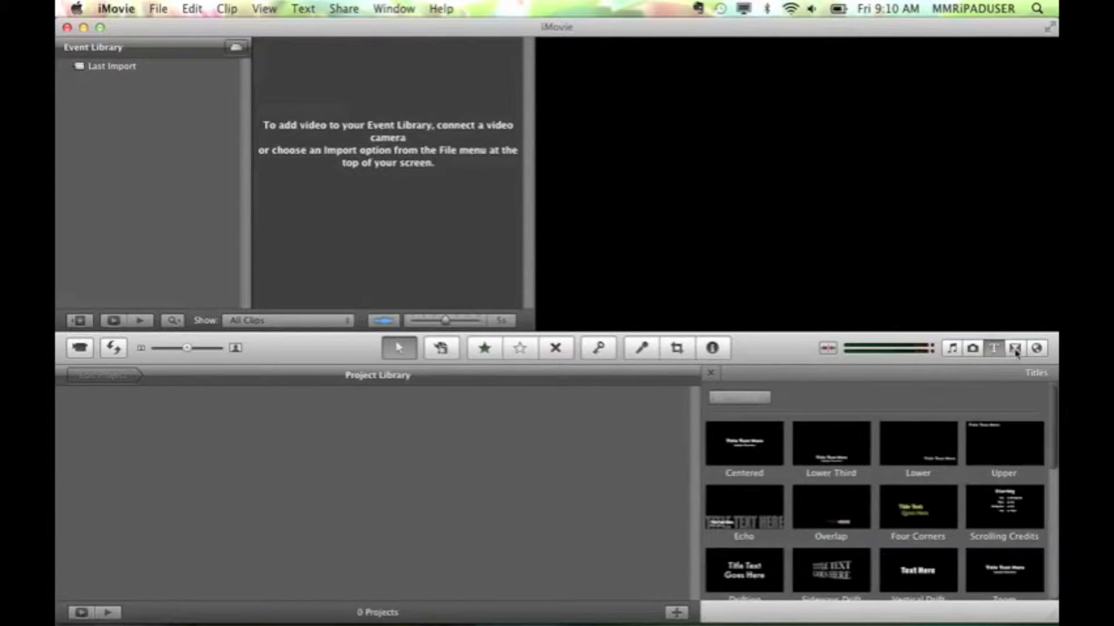
click(1015, 350)
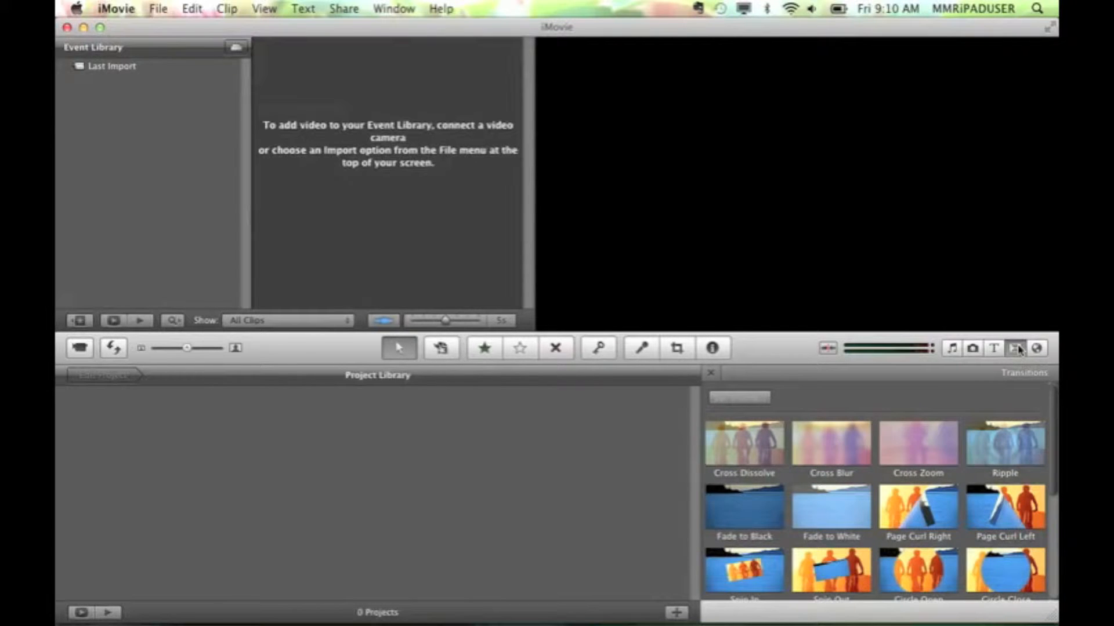
click(1037, 348)
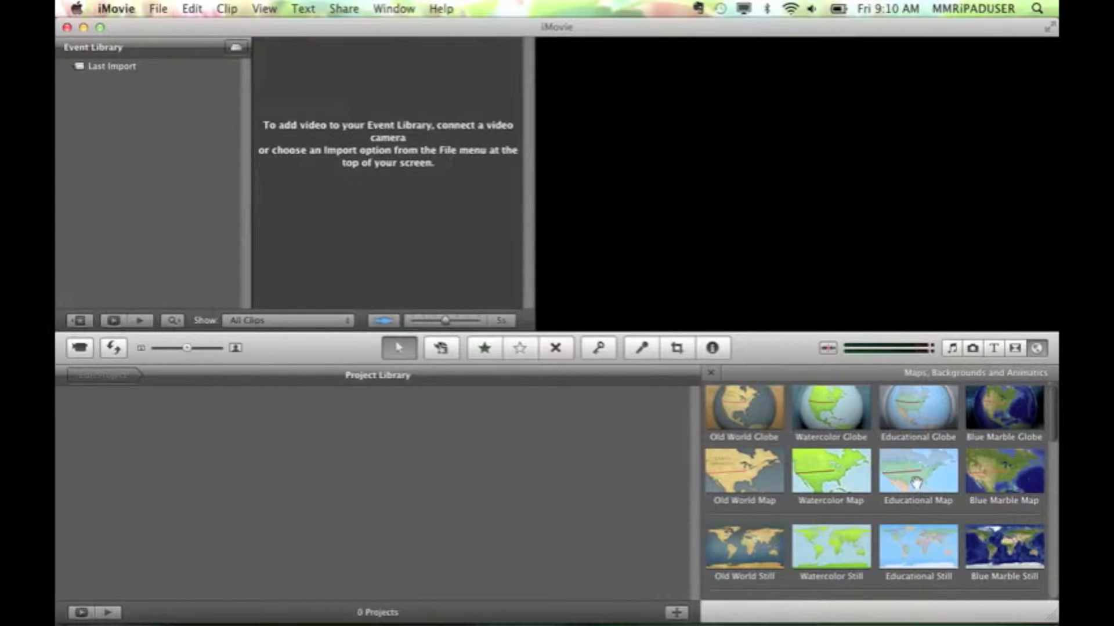
scroll(916, 482, down, 10)
scroll(918, 486, up, 3)
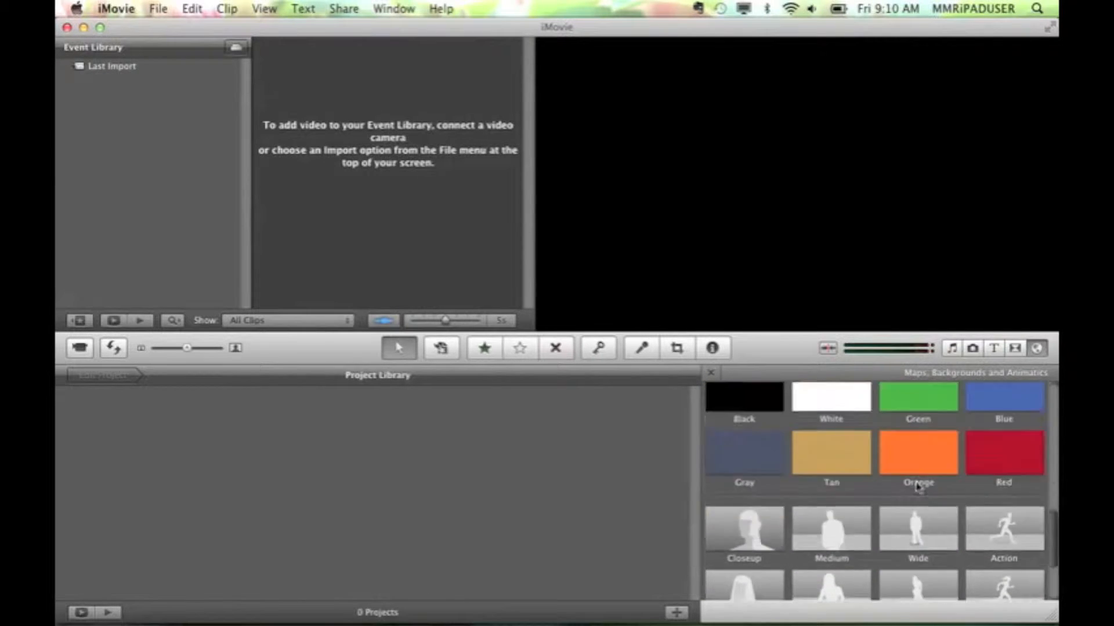
scroll(918, 486, up, 2)
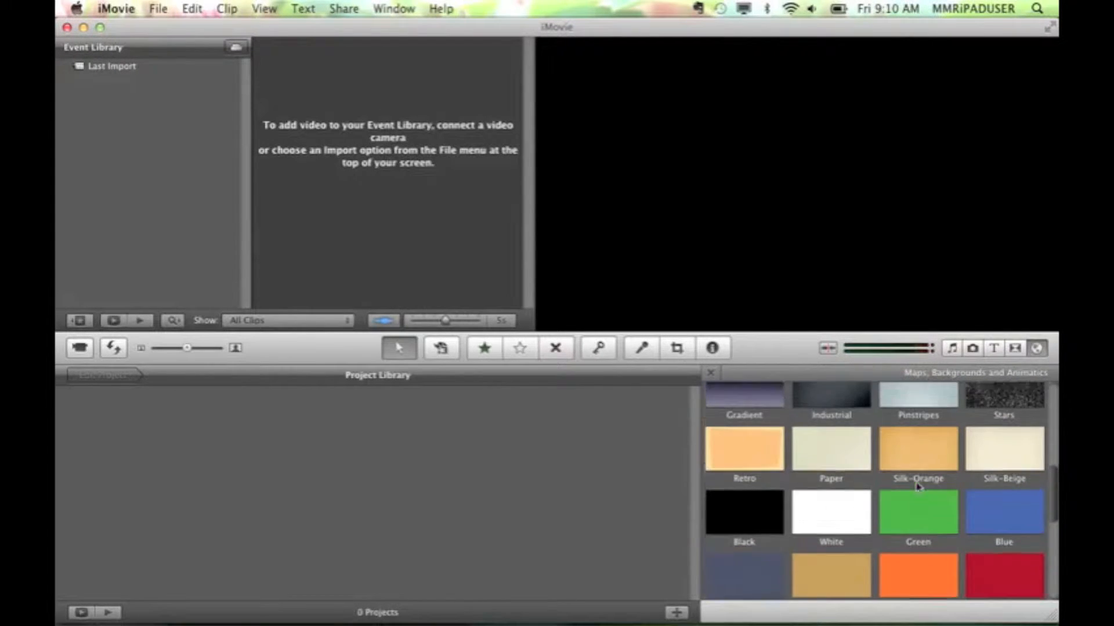
scroll(918, 486, up, 5)
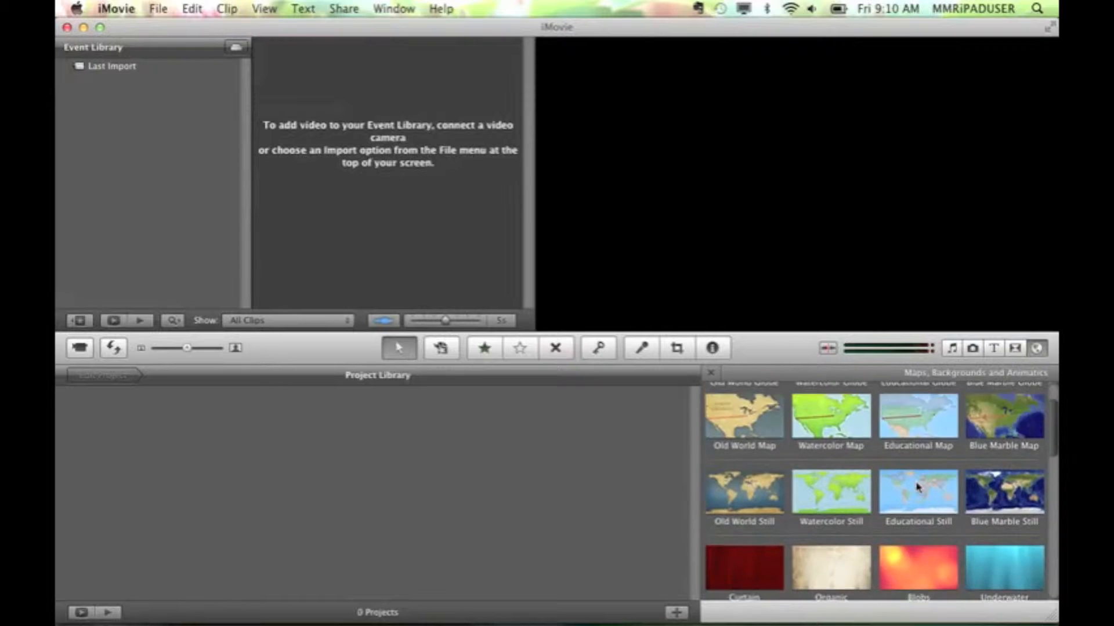
scroll(918, 486, up, 2)
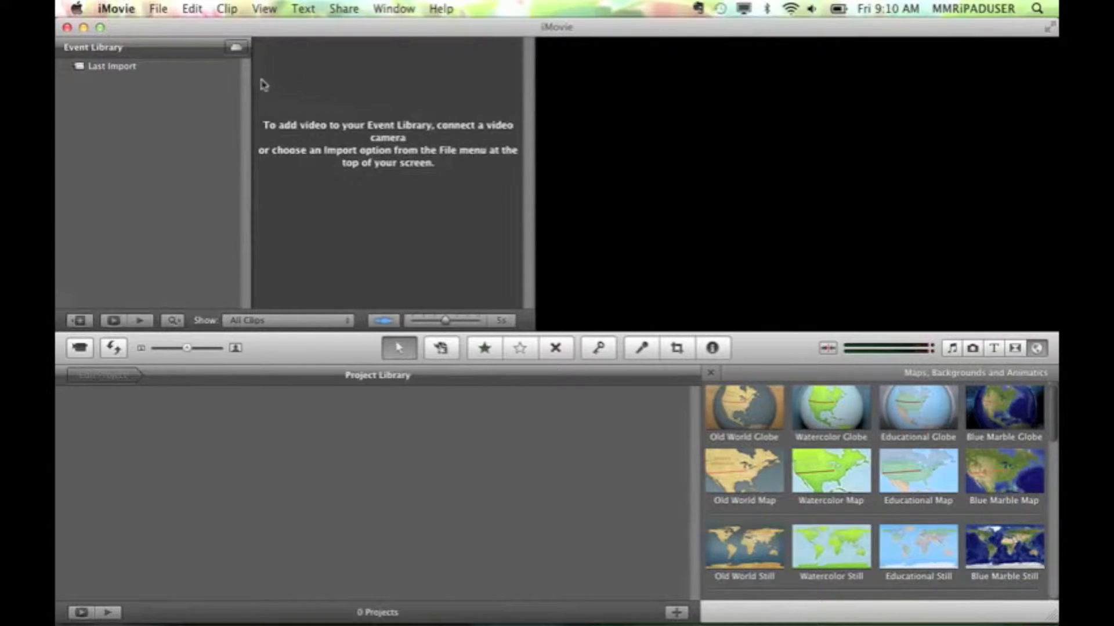
Start a movie import and select SANY0001.MP4 through SANY0004.MP4 in the 100SANYO folder
click(158, 8)
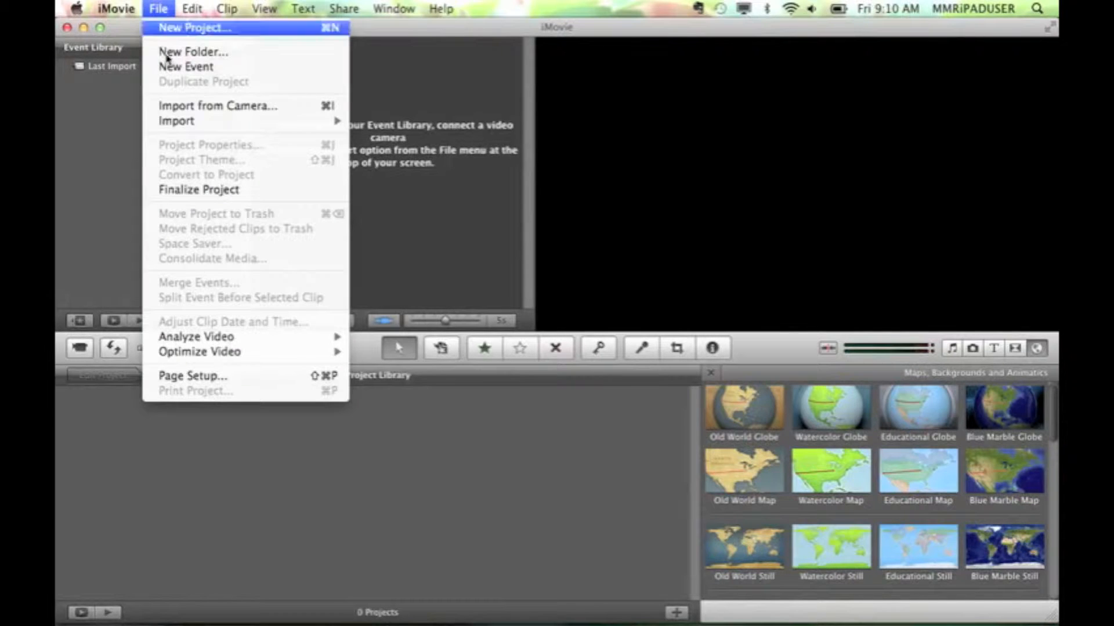
mouse_move(204, 121)
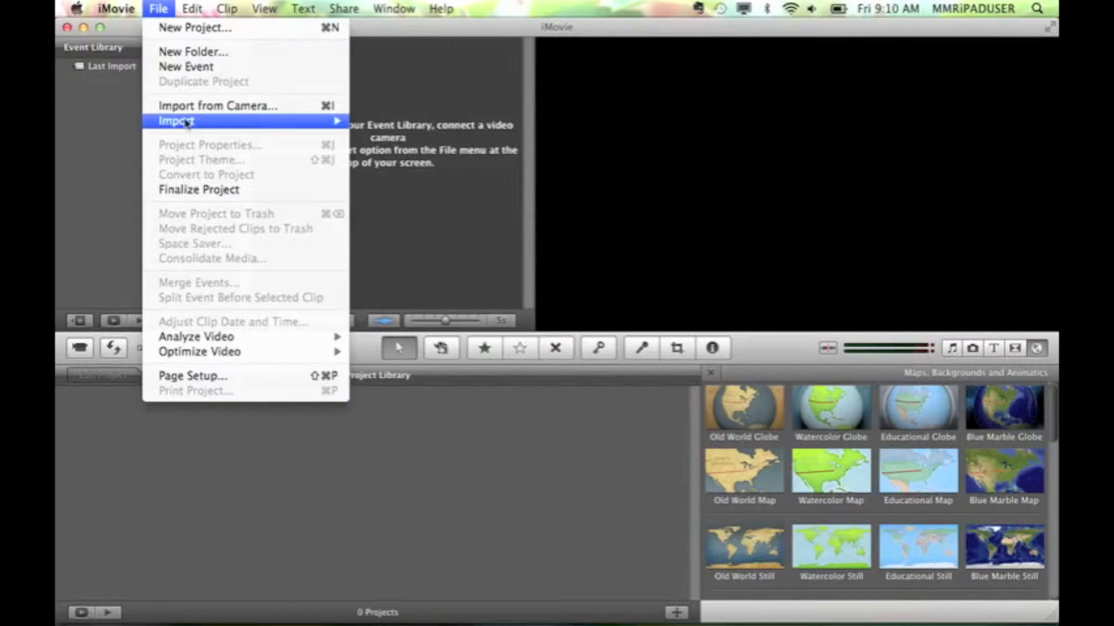
click(388, 124)
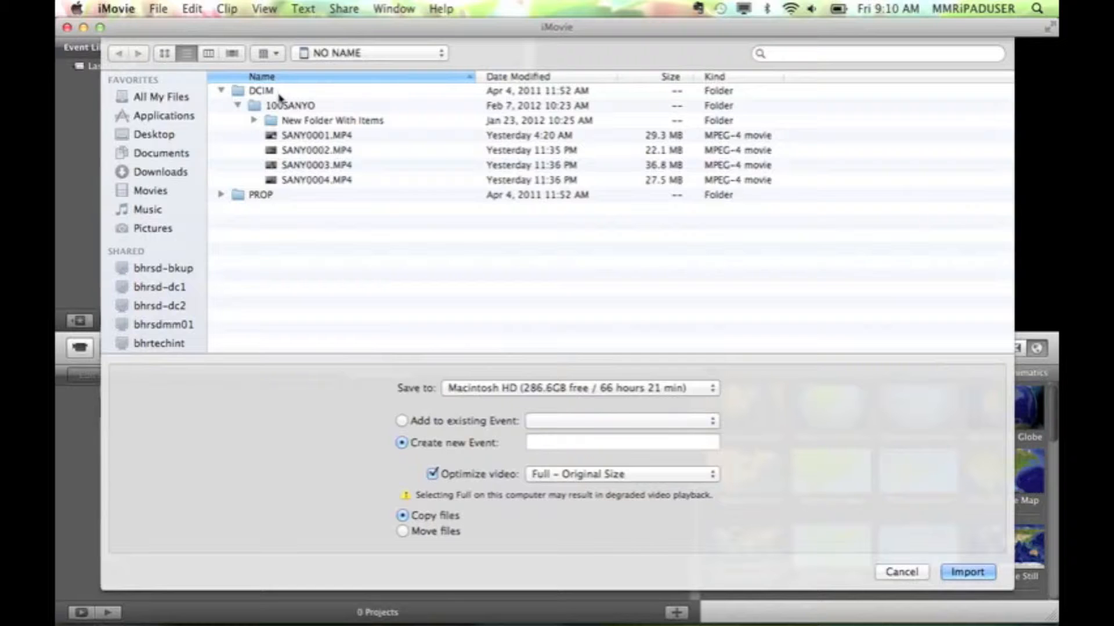
click(293, 137)
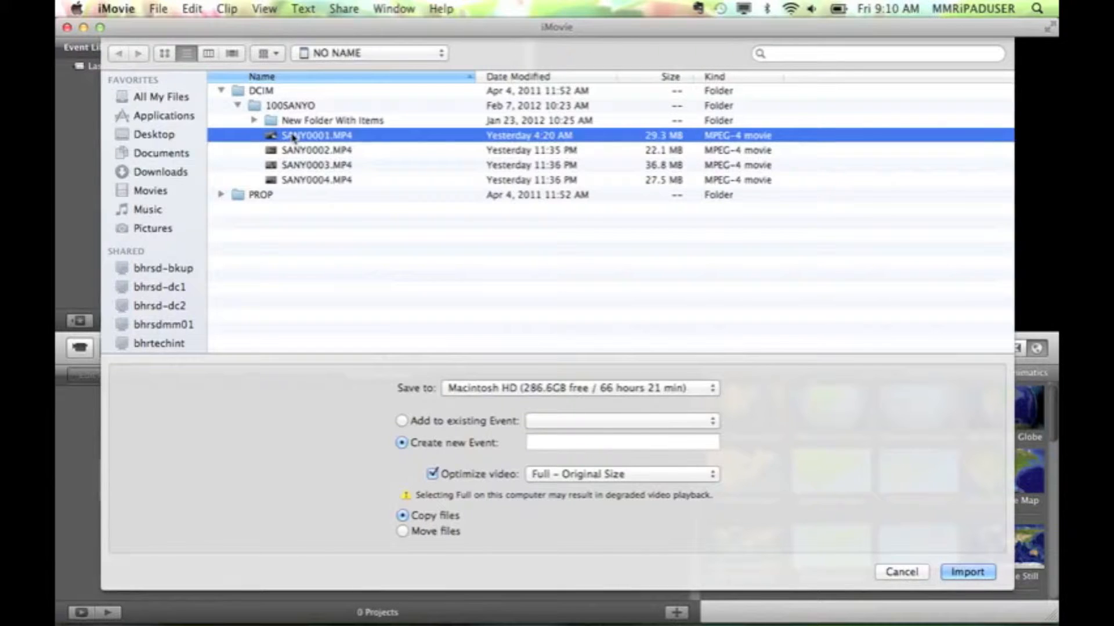
shift+click(302, 181)
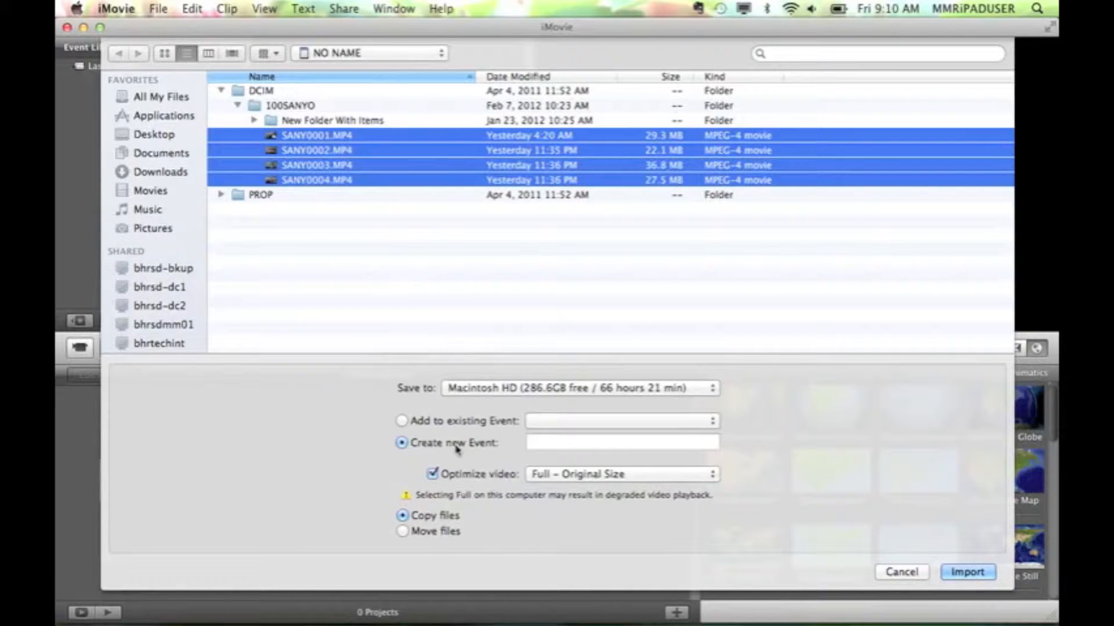
Name the new event iMovie Tutorial and import the selected movies as copied files
click(568, 443)
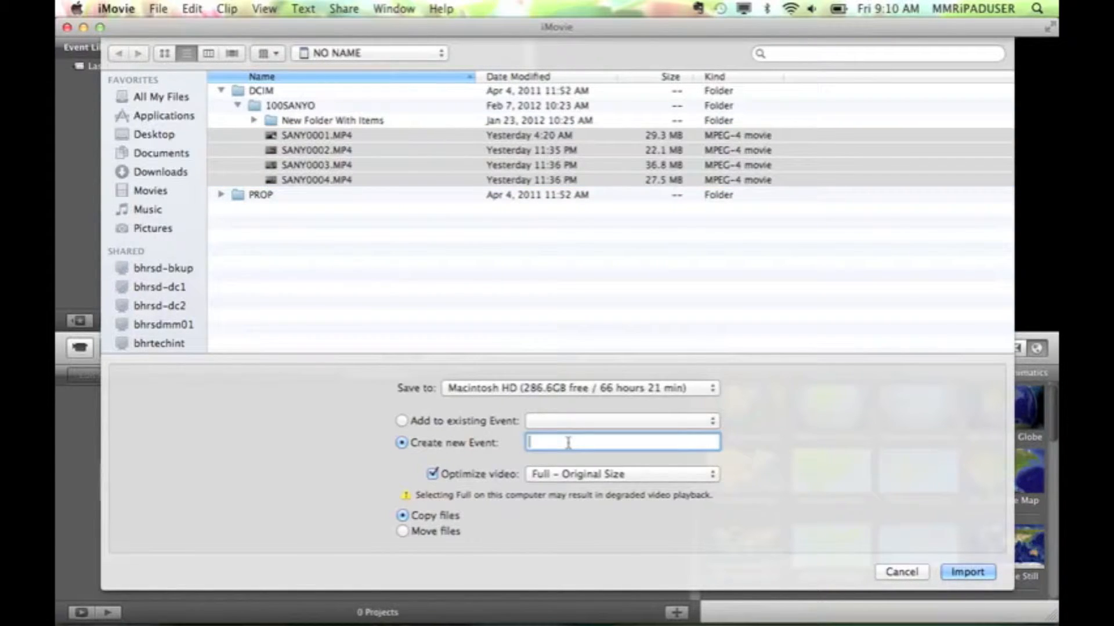
text(iMovie Tutorial)
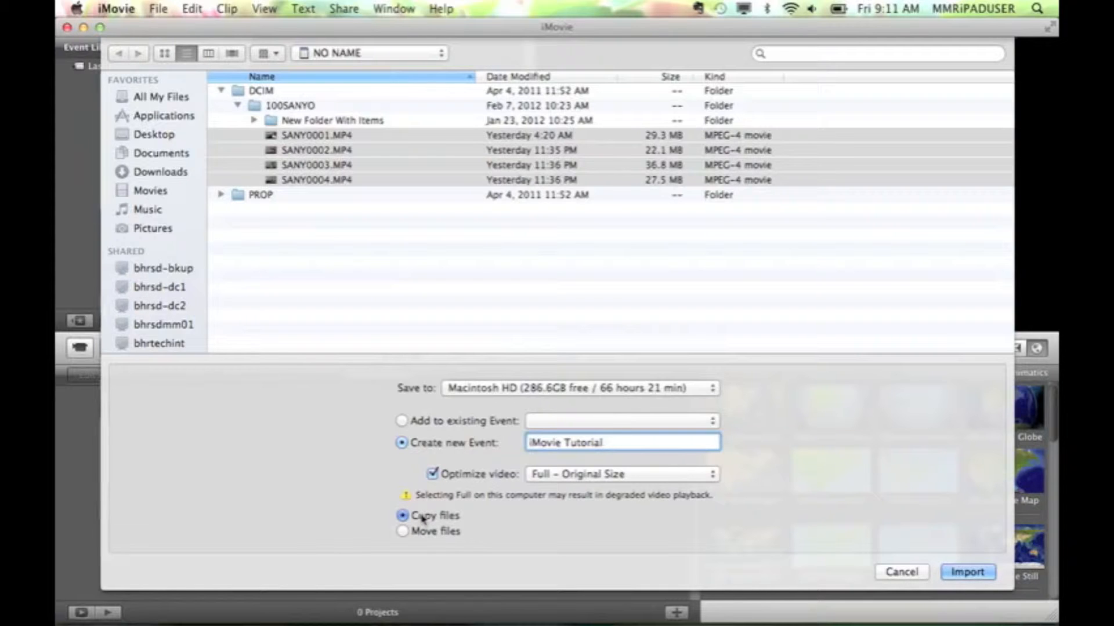
click(967, 573)
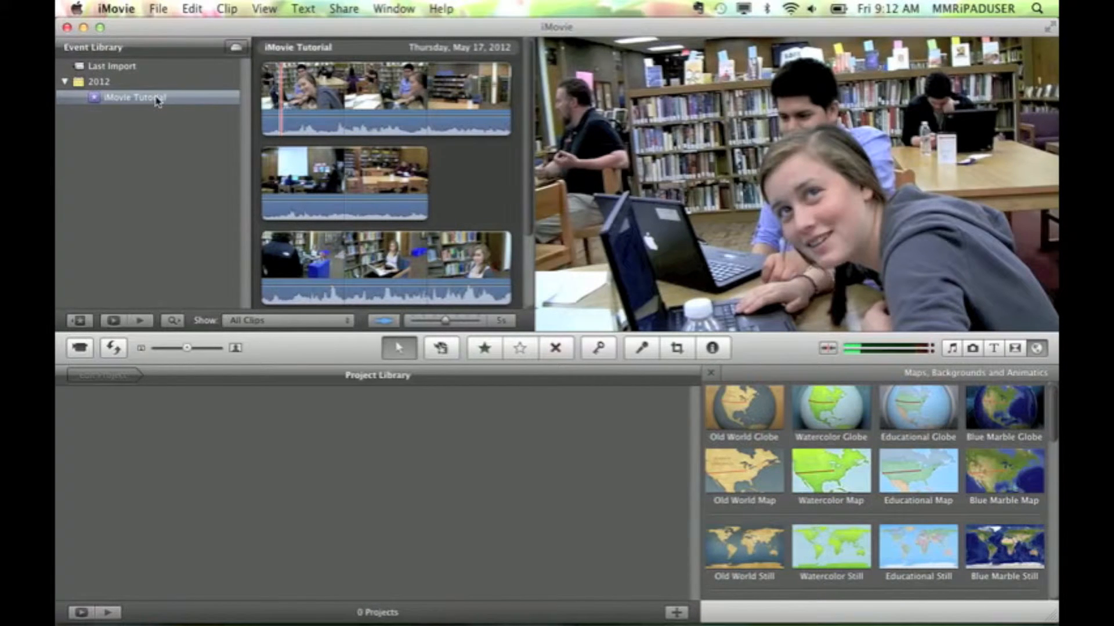
Examine the clip adjustments and available audio effects for the third clip in the iMovie Tutorial event, leaving the effect at None
click(156, 101)
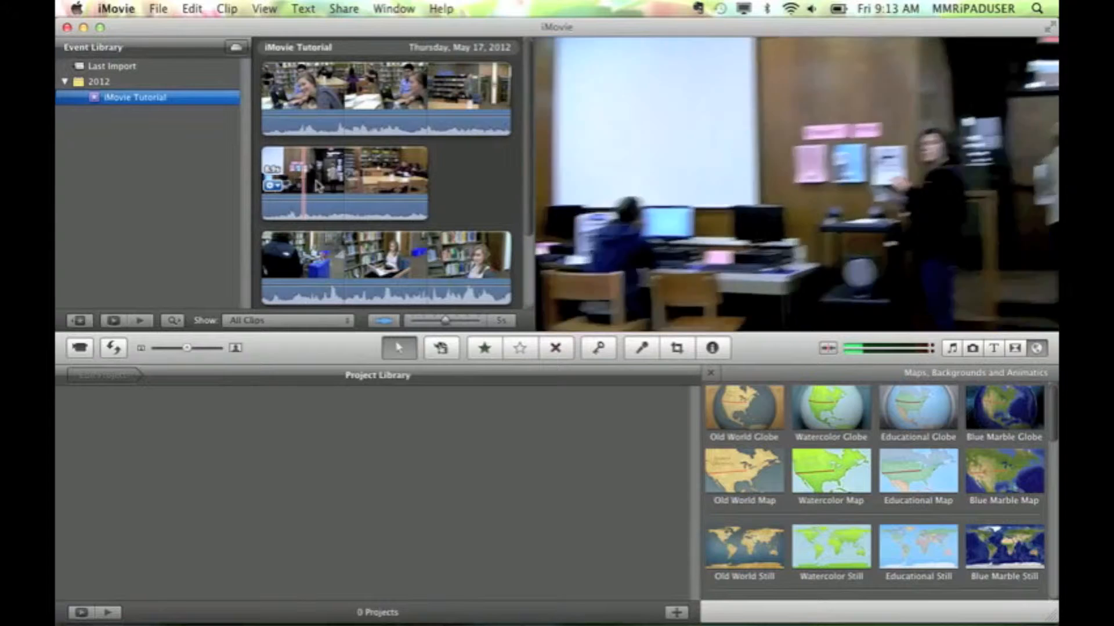
scroll(288, 267, down, 1)
click(272, 258)
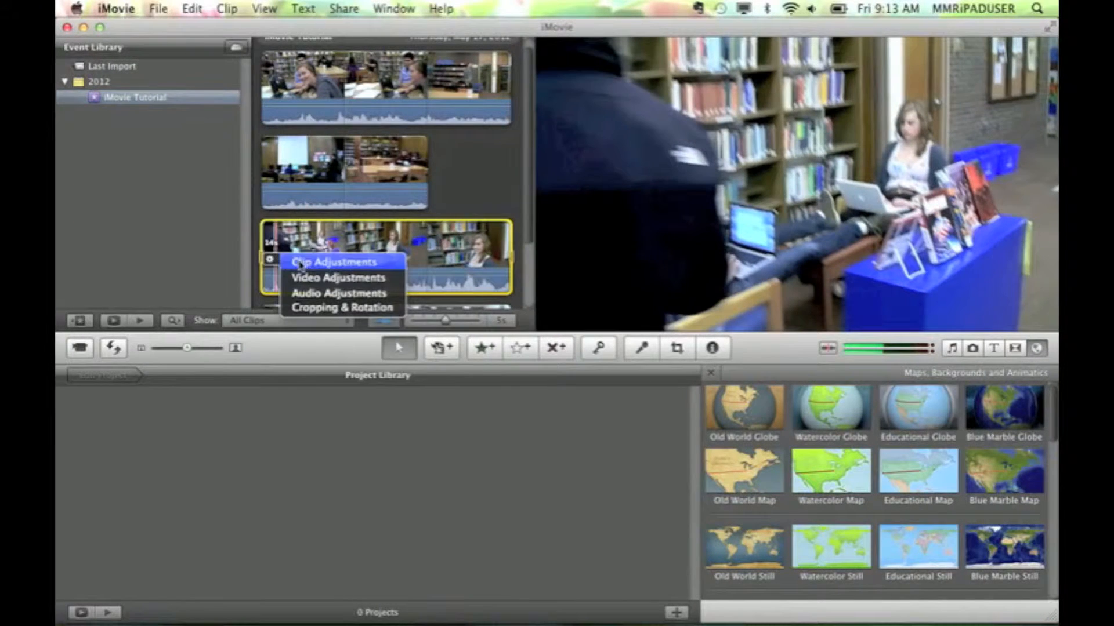
click(301, 260)
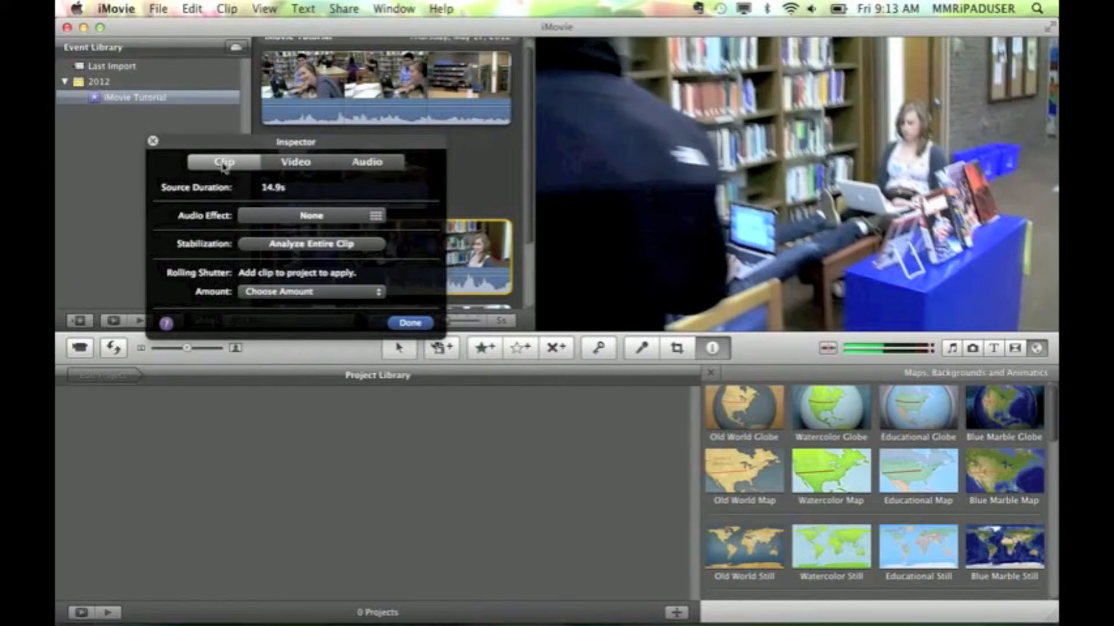
drag(223, 147, 212, 380)
click(277, 451)
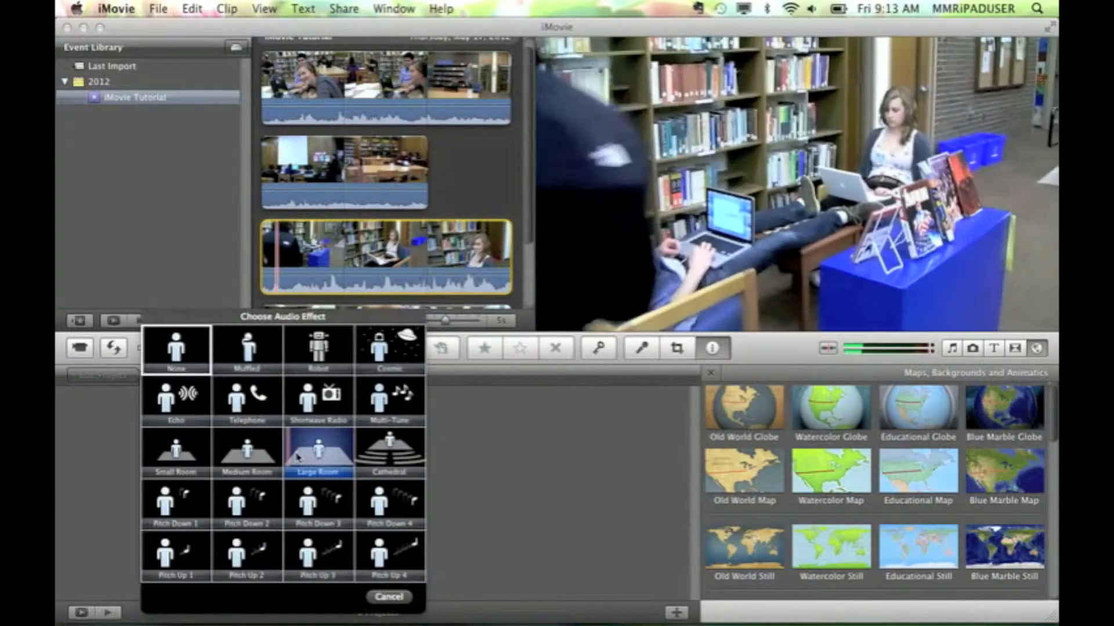
click(386, 598)
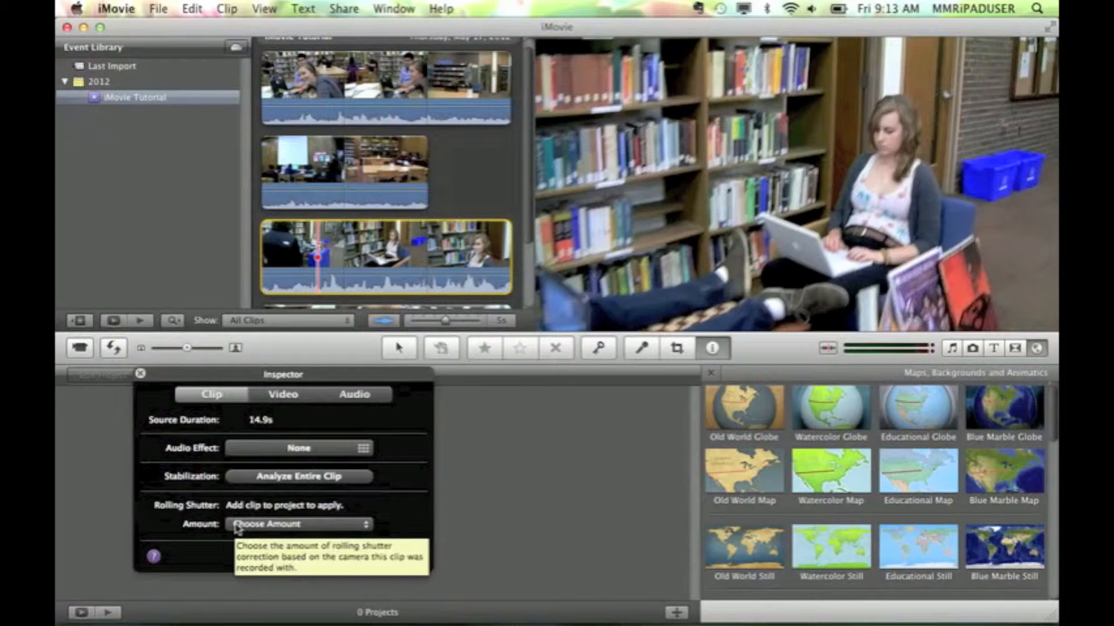
Review the video and audio adjustment settings of the third clip, then close the Inspector
click(278, 397)
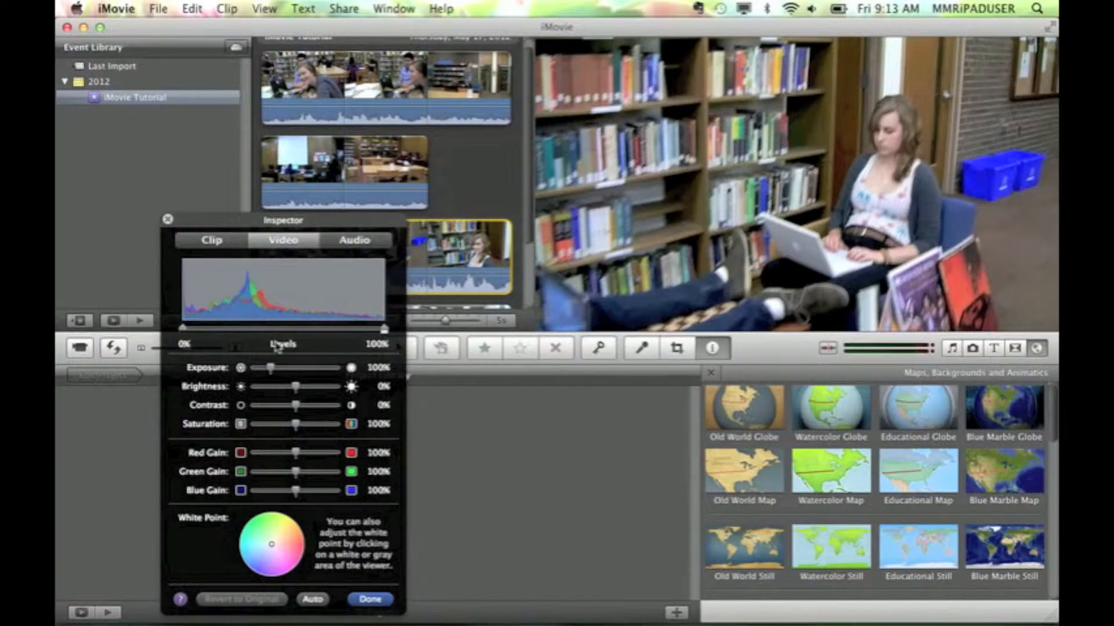
click(351, 239)
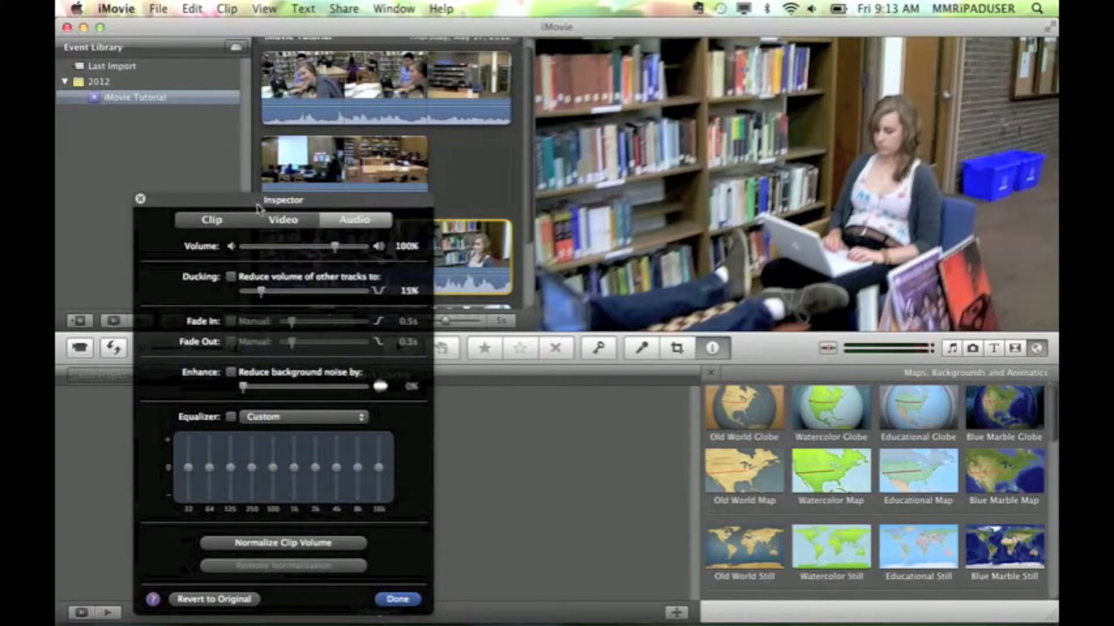
click(395, 600)
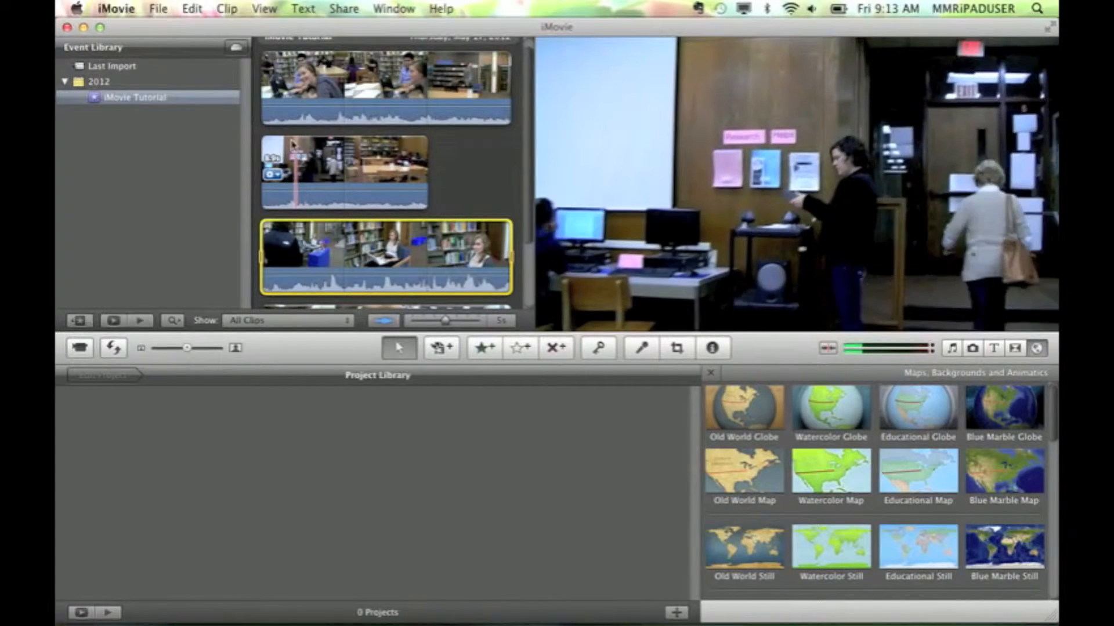
Start a new project with no theme and name it iMovie Tutorial
click(159, 8)
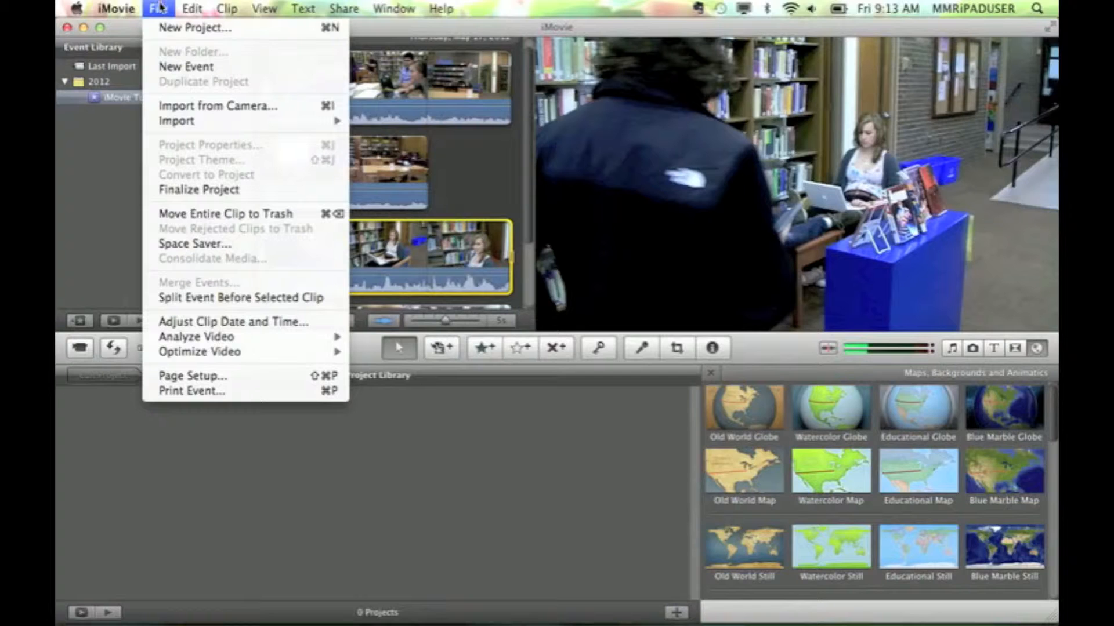
click(177, 29)
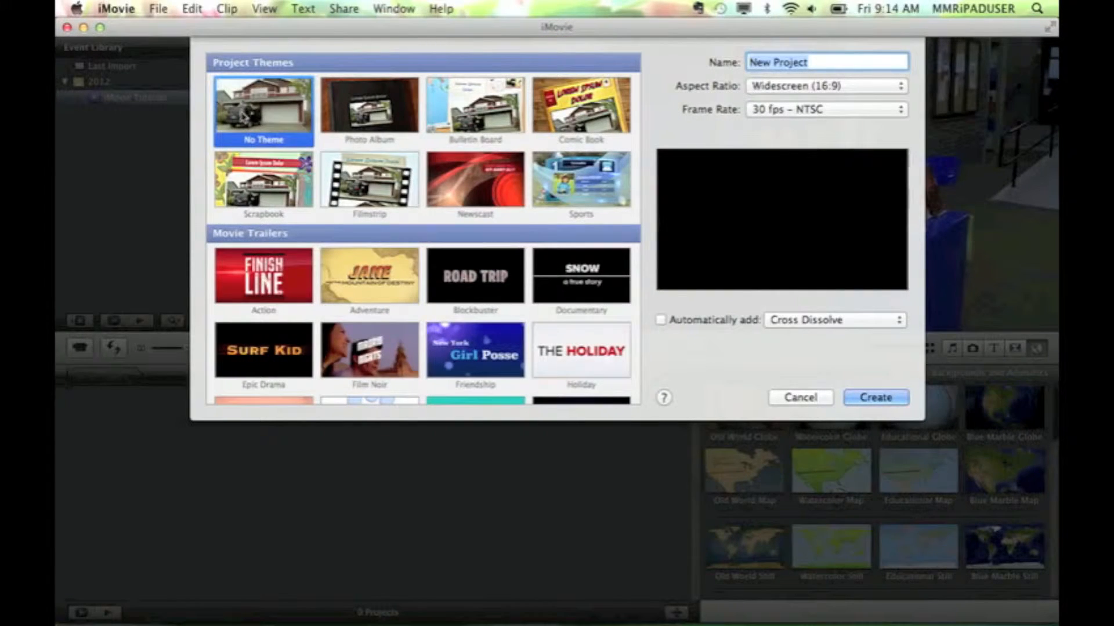
scroll(278, 186, down, 5)
scroll(328, 252, up, 5)
text(iMovie Tutorial)
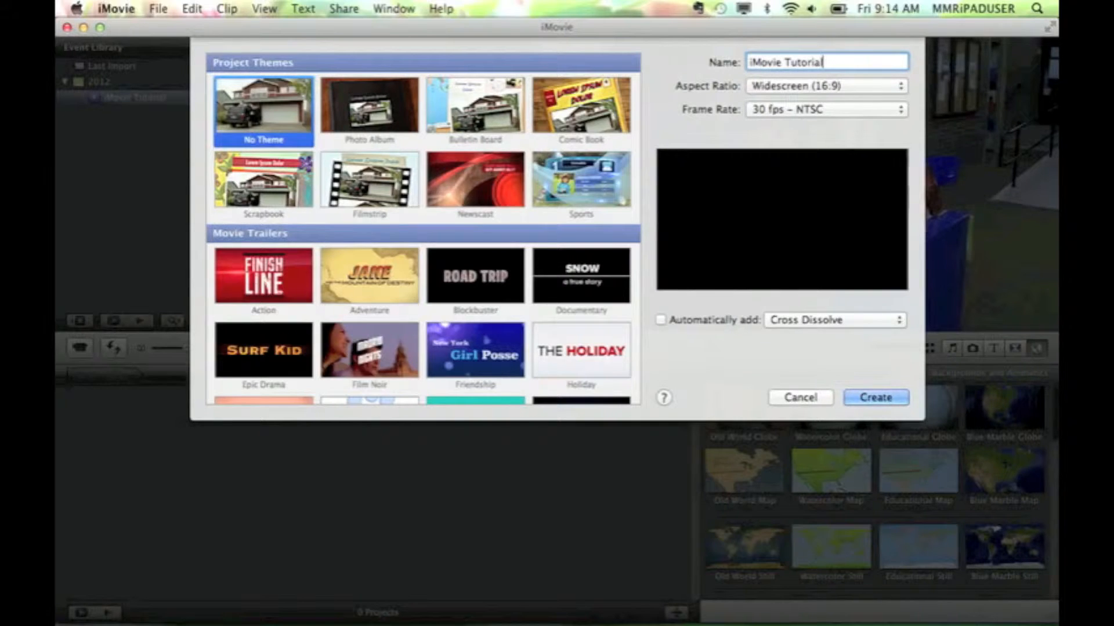
Create the project with the Widescreen (16:9) aspect ratio and the 30 fps - NTSC frame rate
click(804, 87)
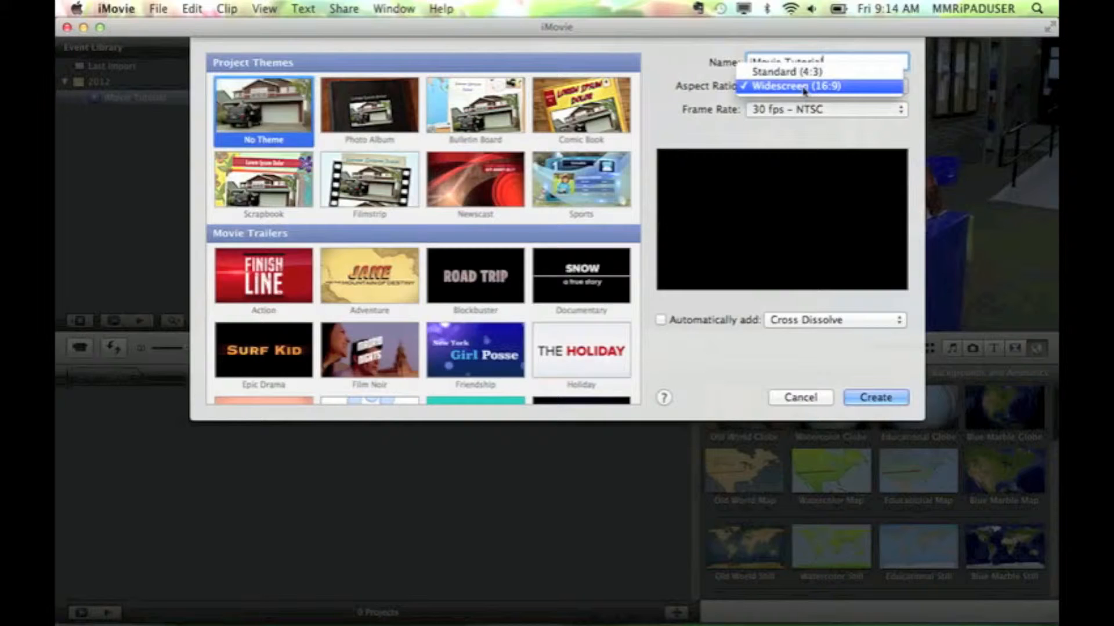
click(804, 87)
click(809, 110)
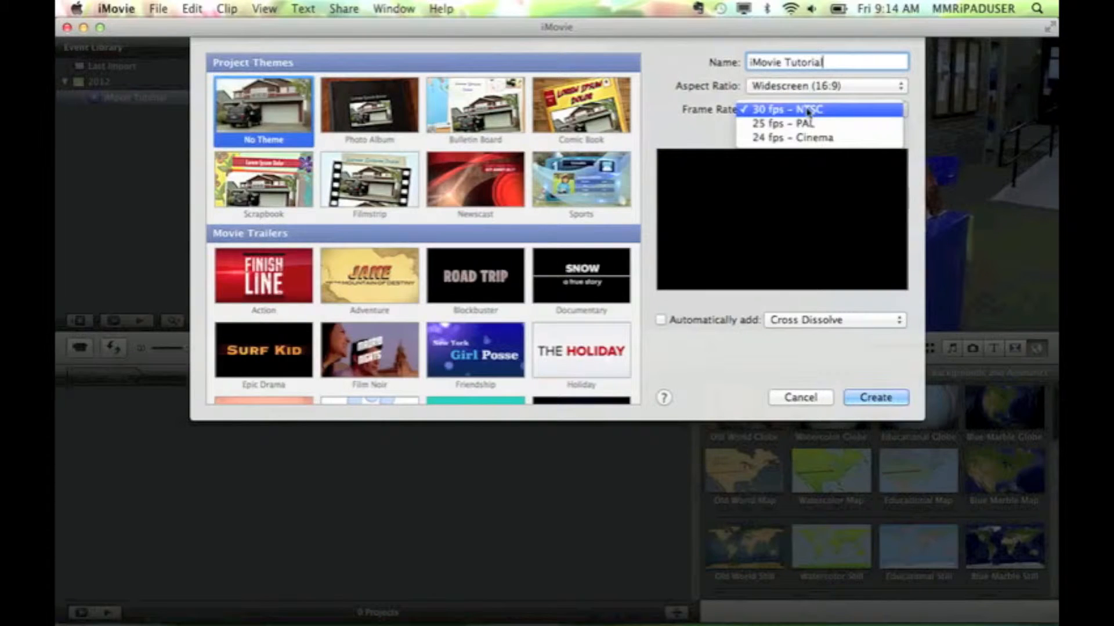
click(710, 133)
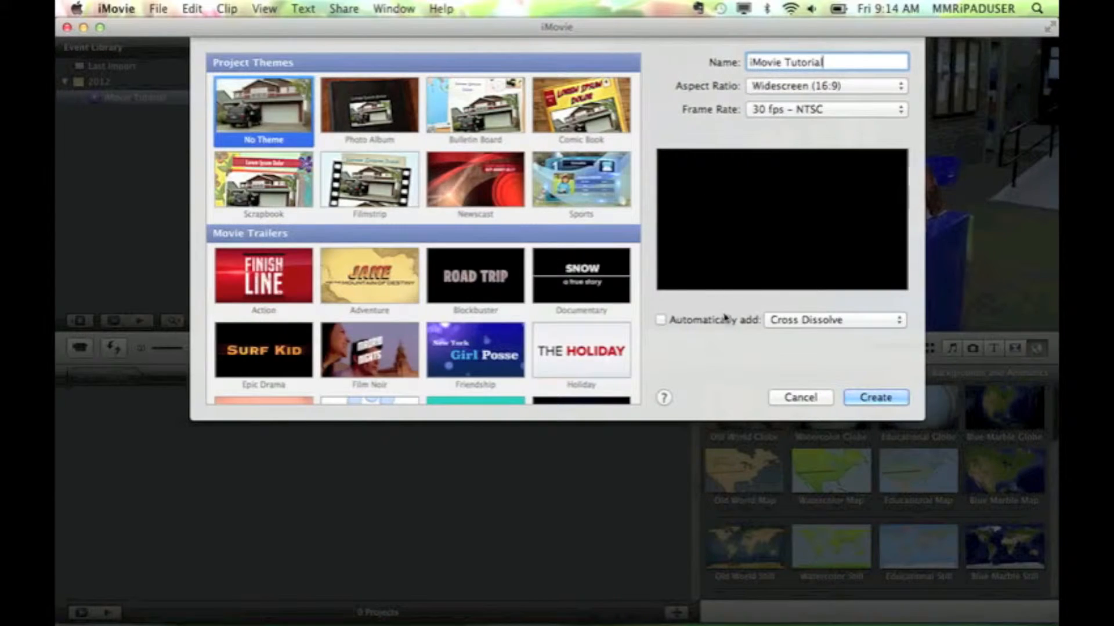
click(865, 398)
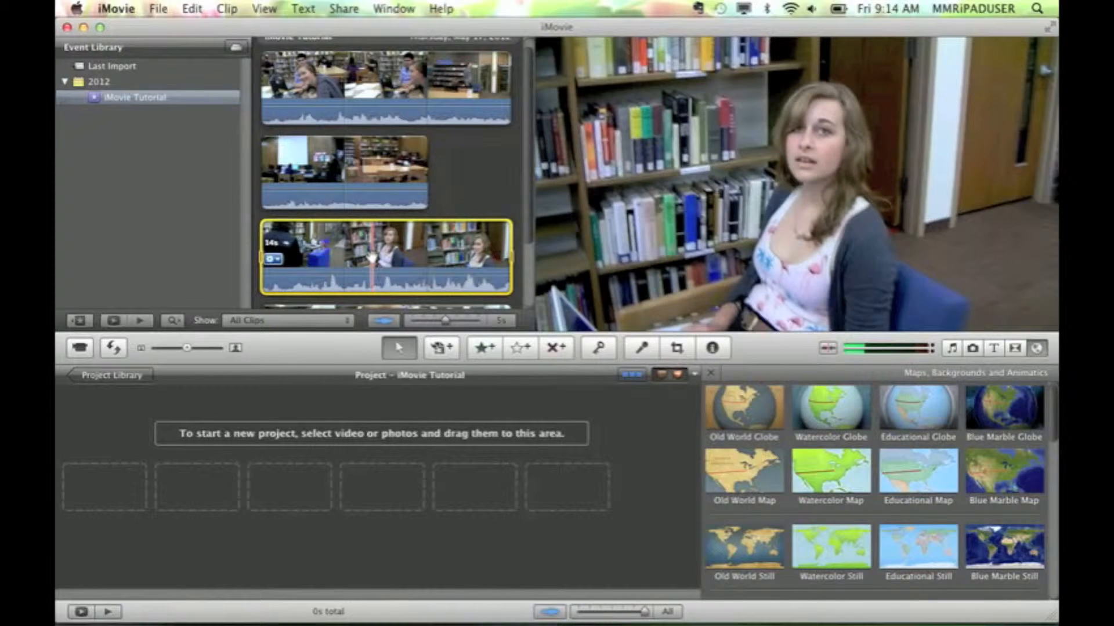
Add the entire third event clip to the empty iMovie Tutorial project and preview it from the start
drag(372, 258, 238, 435)
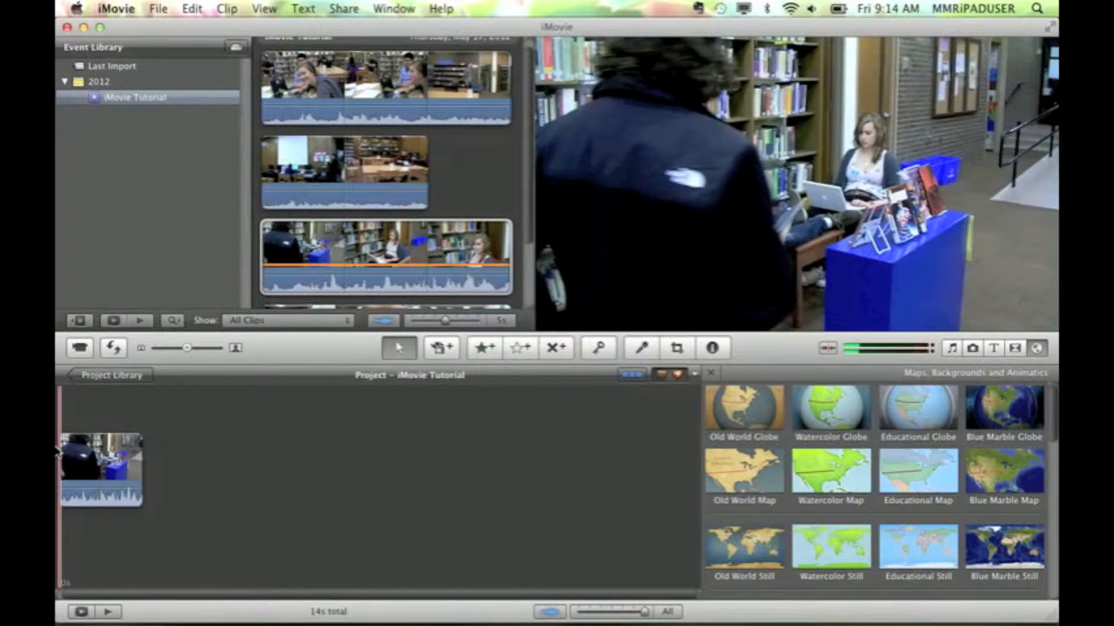
key(space)
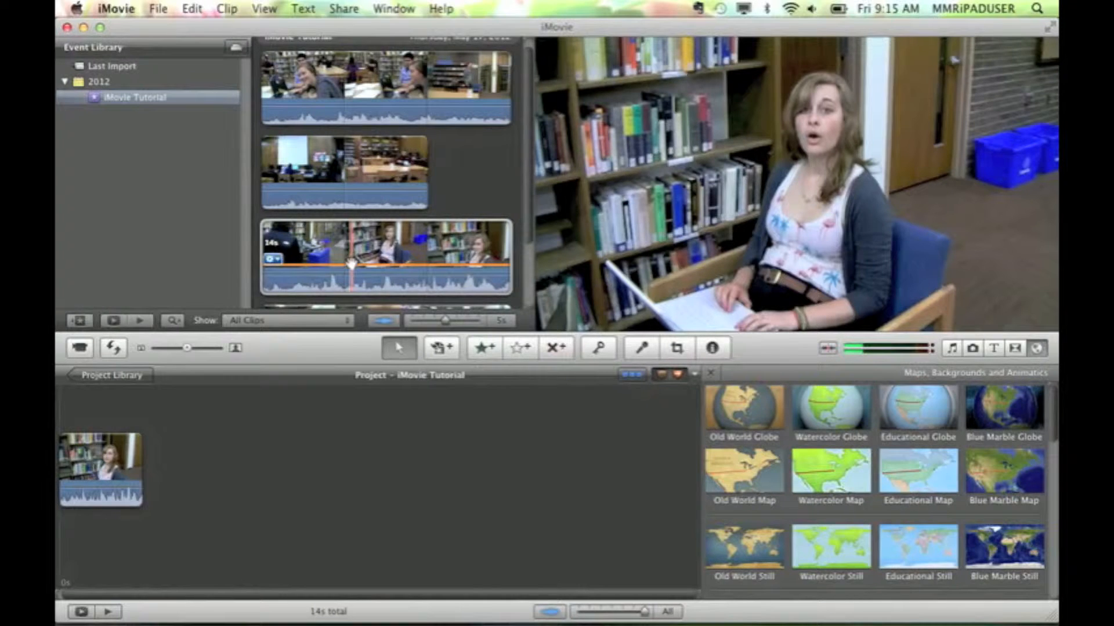
click(60, 409)
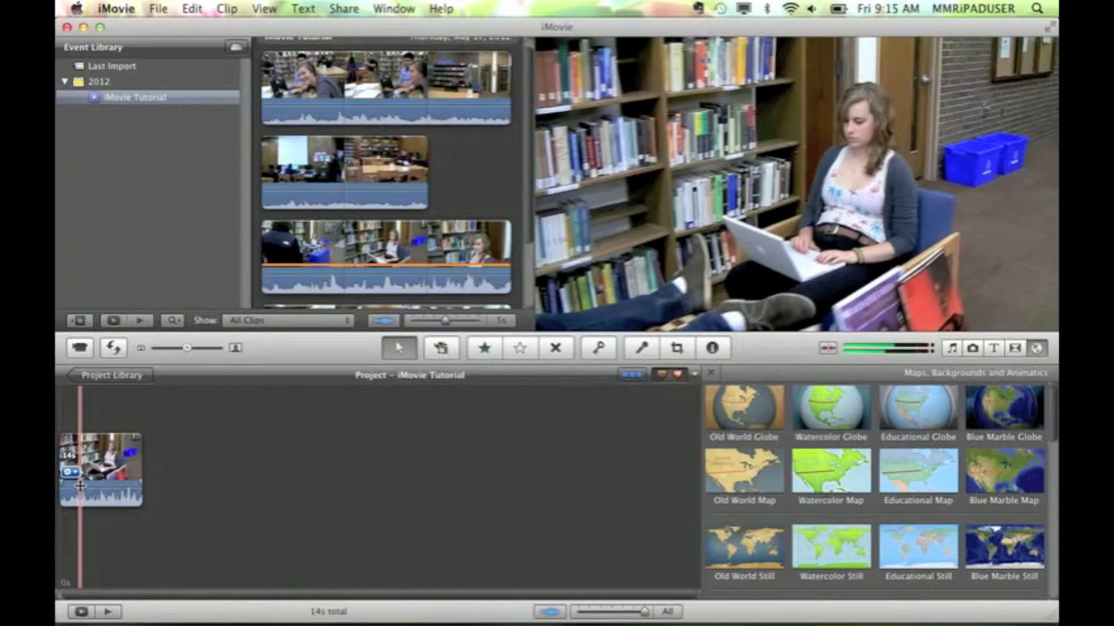
drag(80, 488, 82, 498)
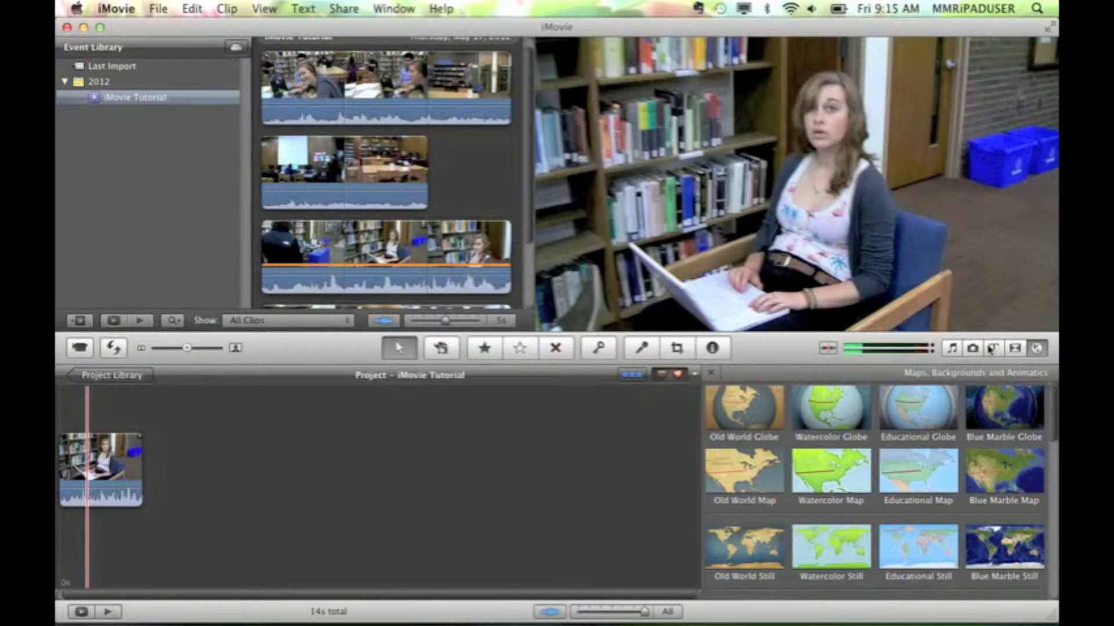
Add the 44th Street Long.caf jingle as an audio track under the start of the project clip and preview it
click(953, 348)
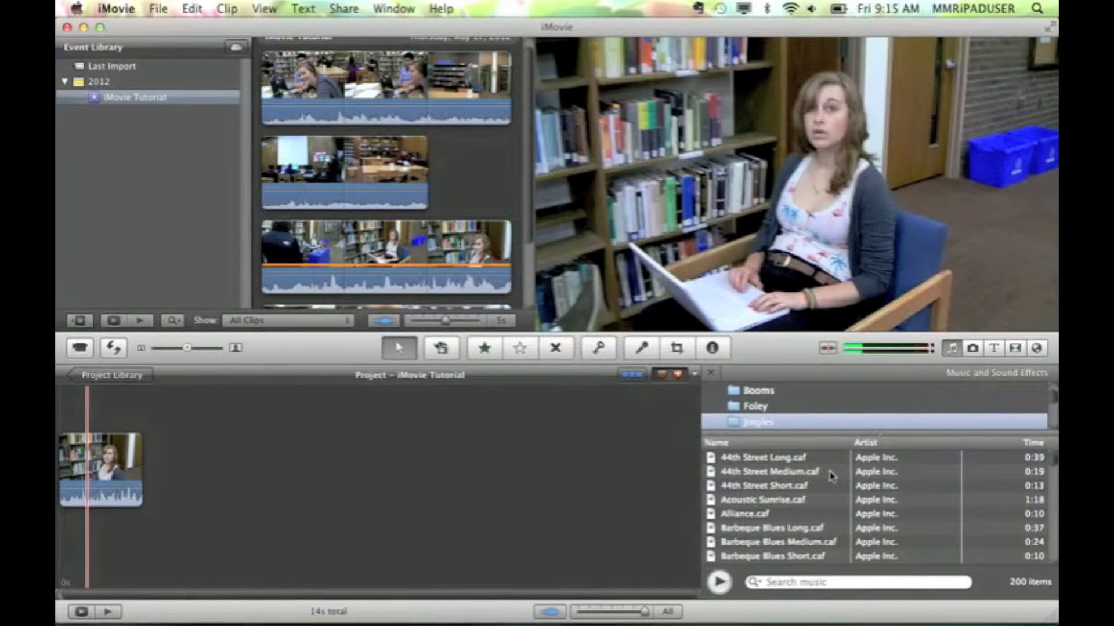
click(952, 351)
click(953, 352)
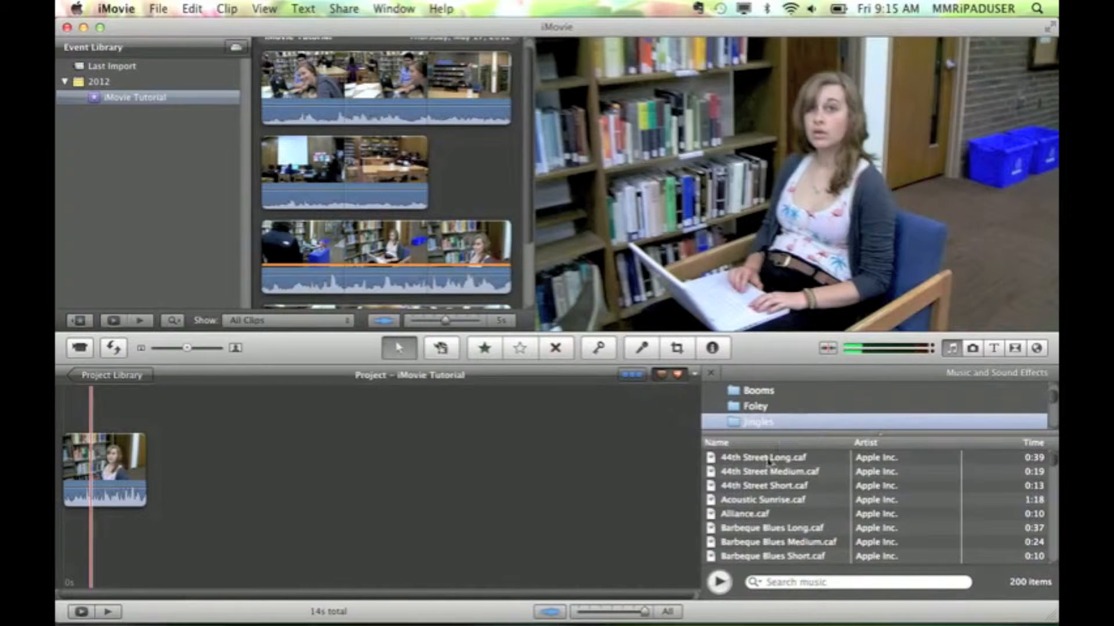
drag(762, 458, 69, 510)
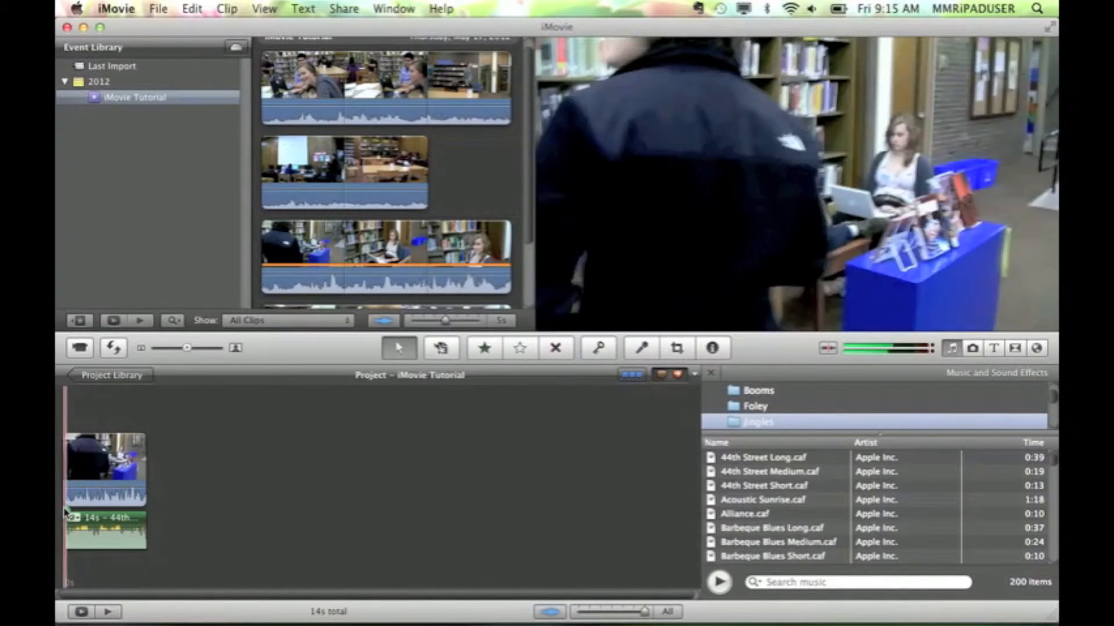
key(space)
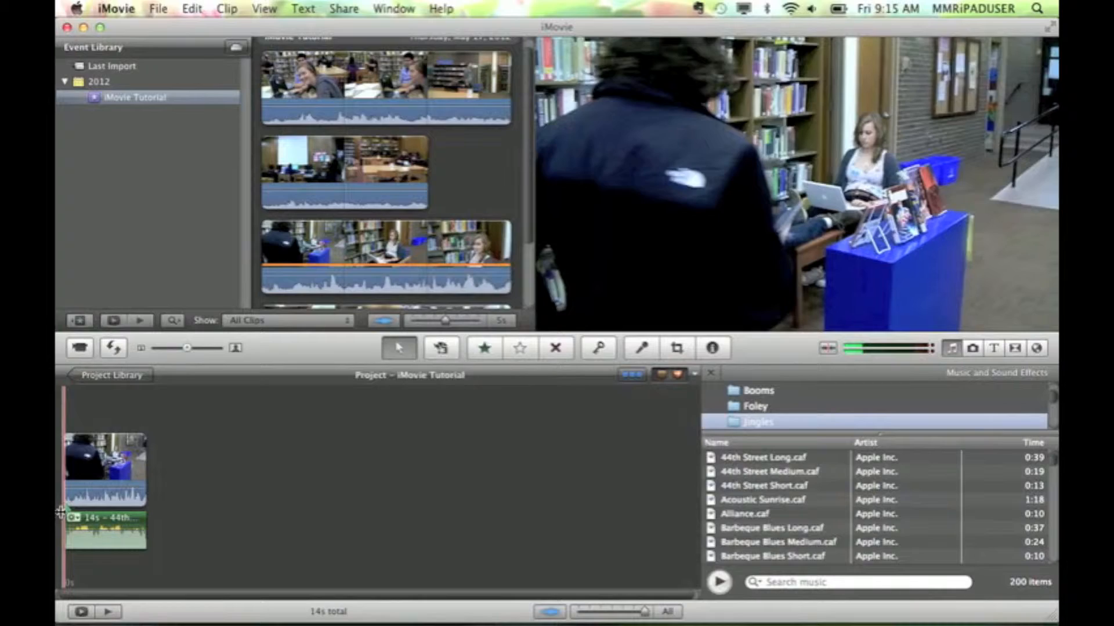
key(space)
Add the photo IMG_0132 from the last iPhoto import after the video clip and preview the project
click(976, 350)
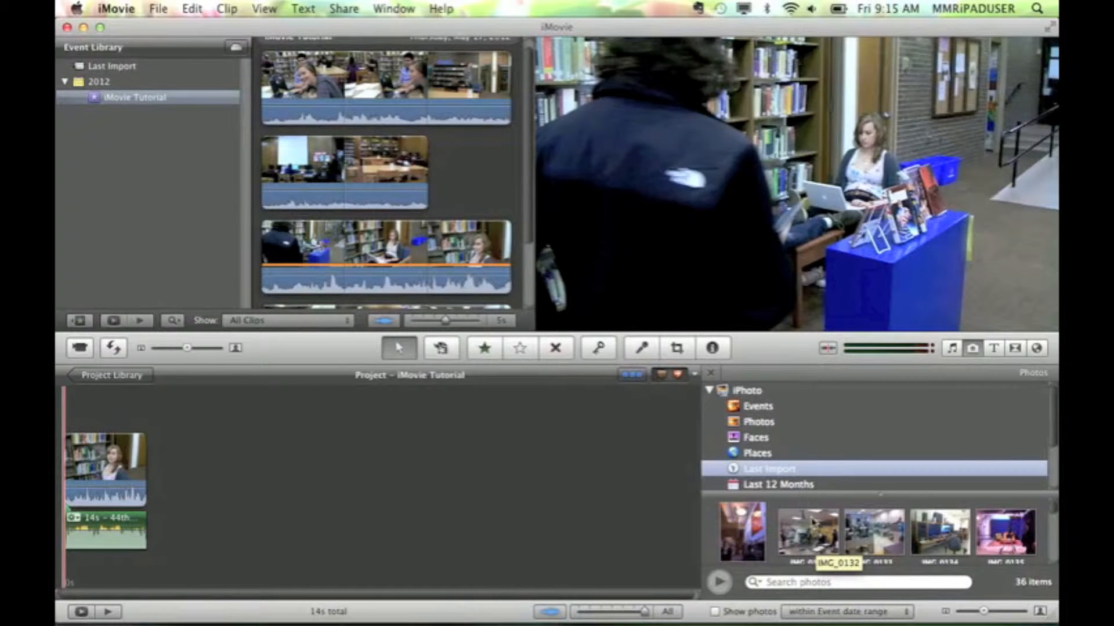
drag(812, 548, 228, 471)
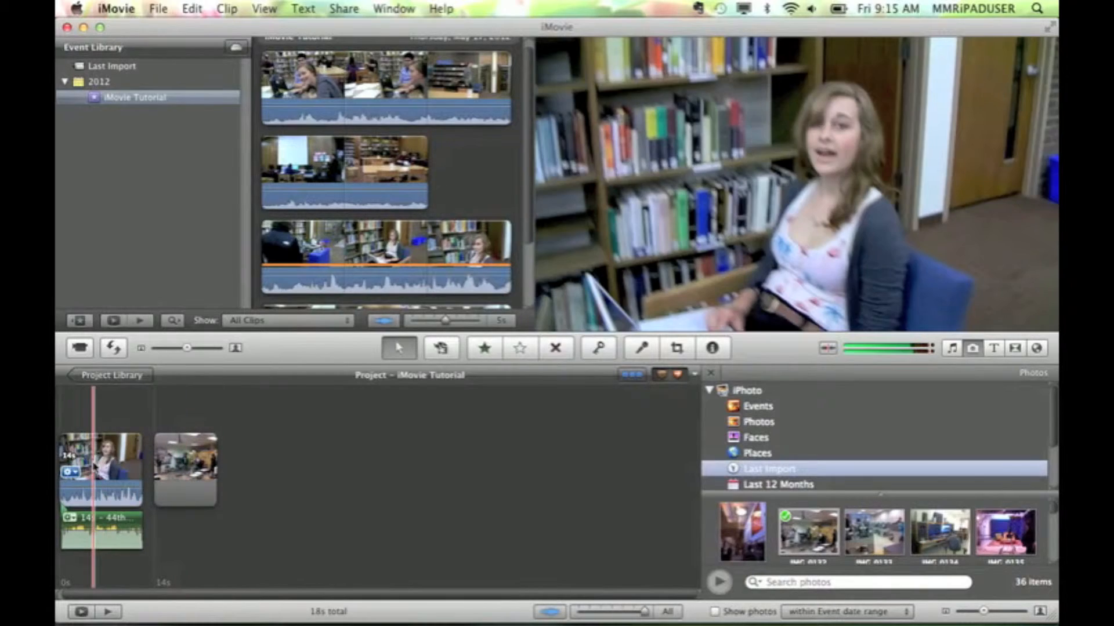
key(space)
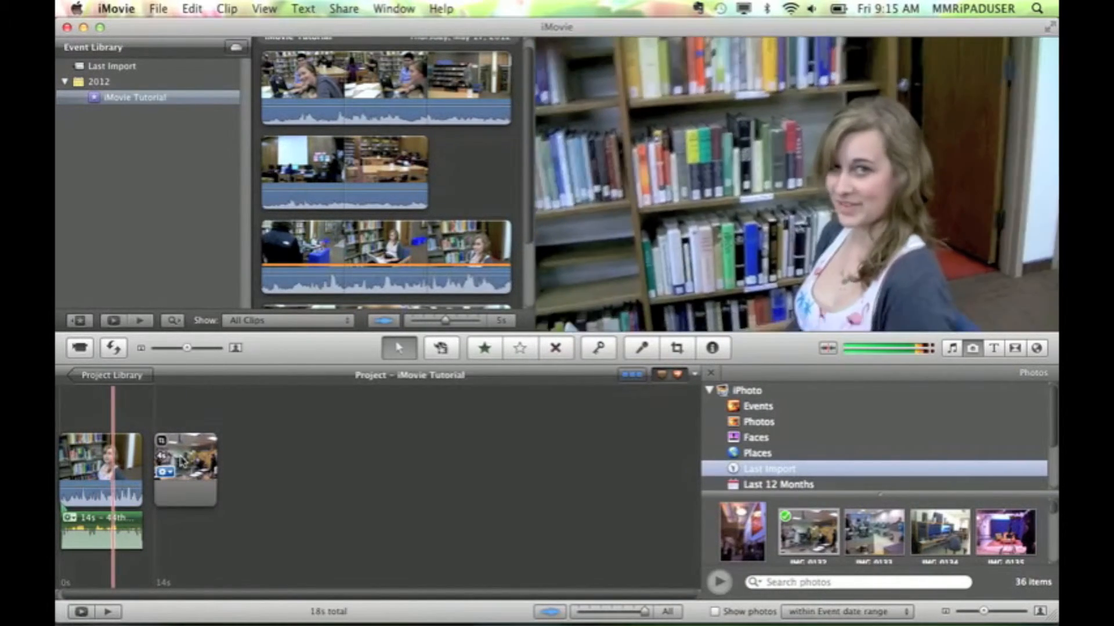
key(space)
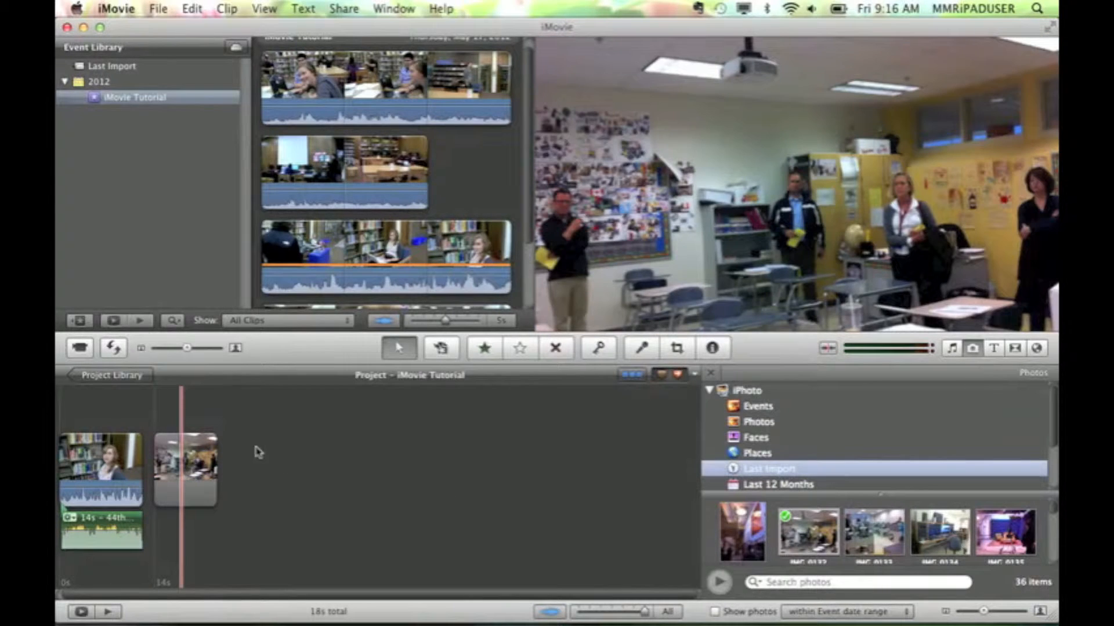
Set the duration of the photo in the project to 6.0 seconds through its clip adjustments
click(172, 464)
click(162, 472)
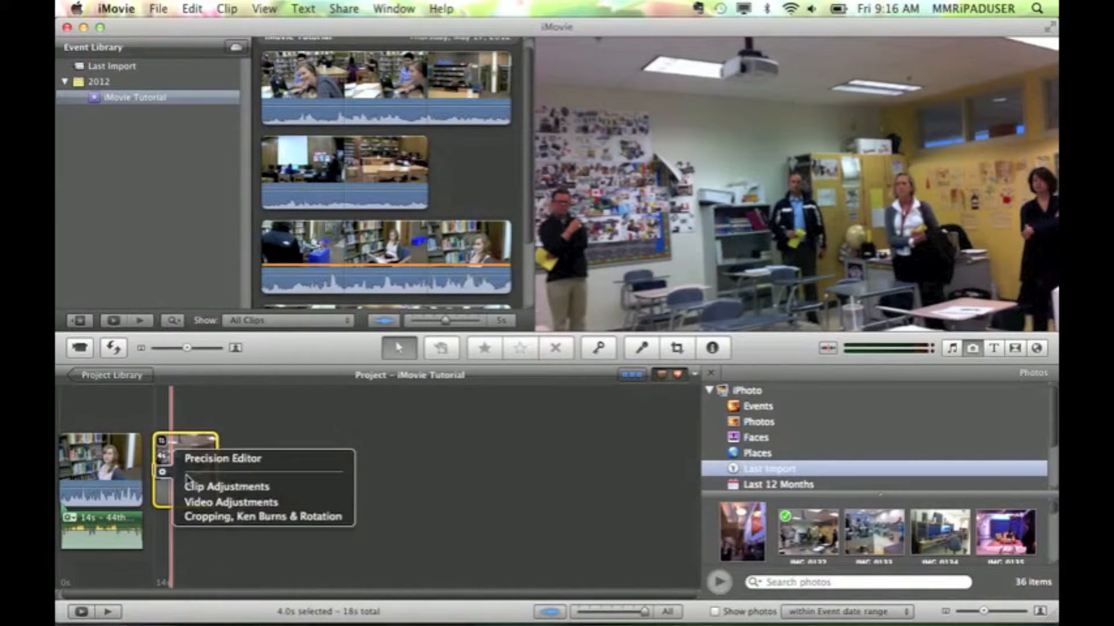
click(203, 487)
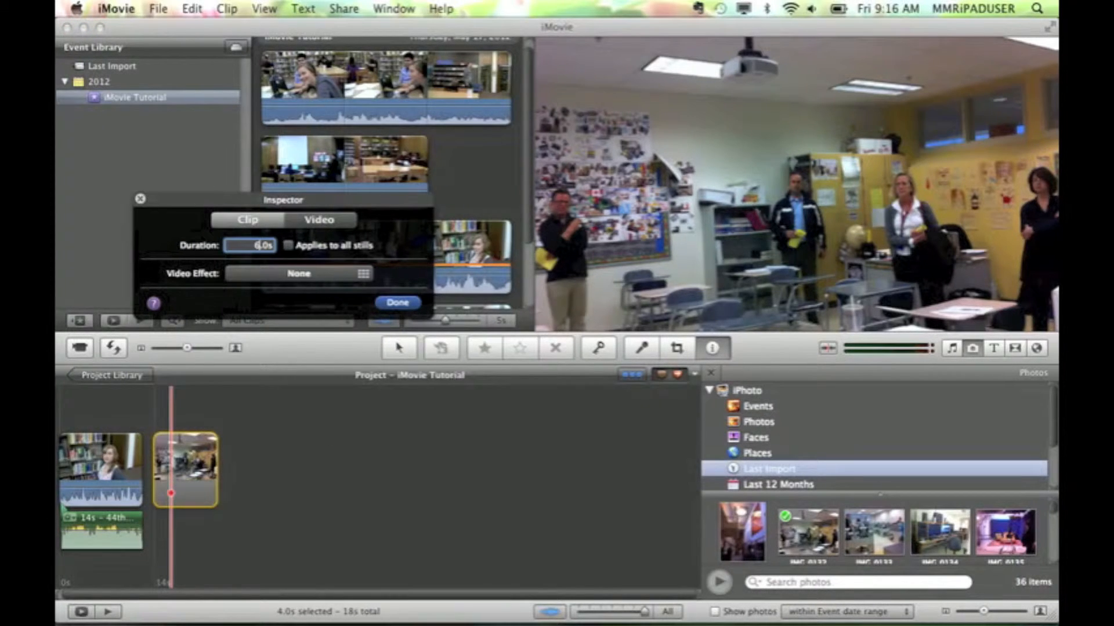
key(Return)
click(398, 303)
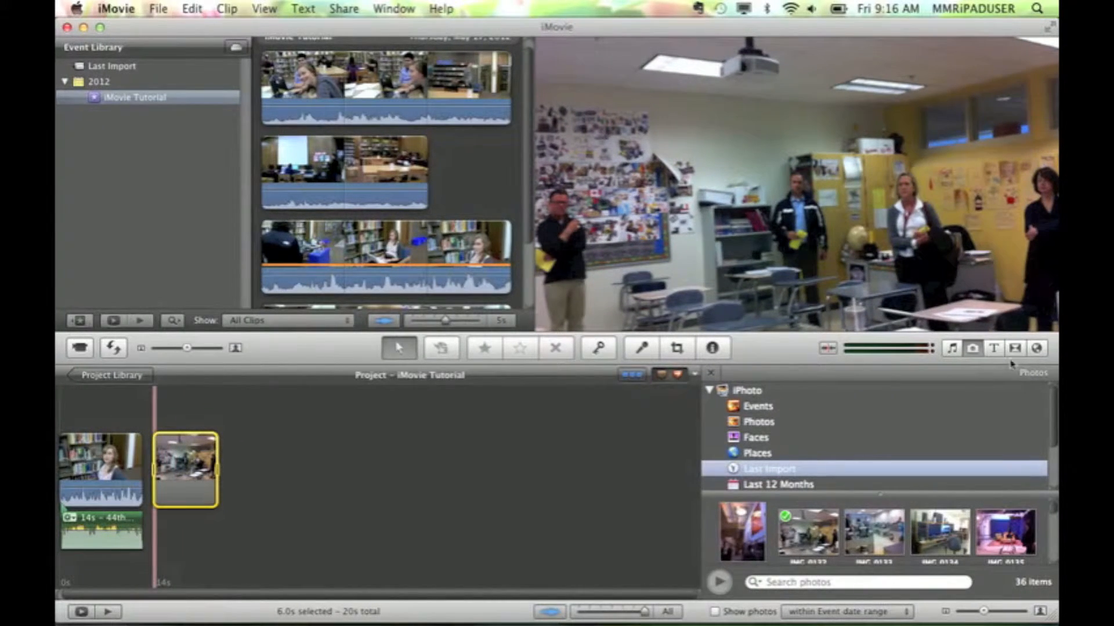
Place a Centered title over the beginning of the project's video clip
click(992, 348)
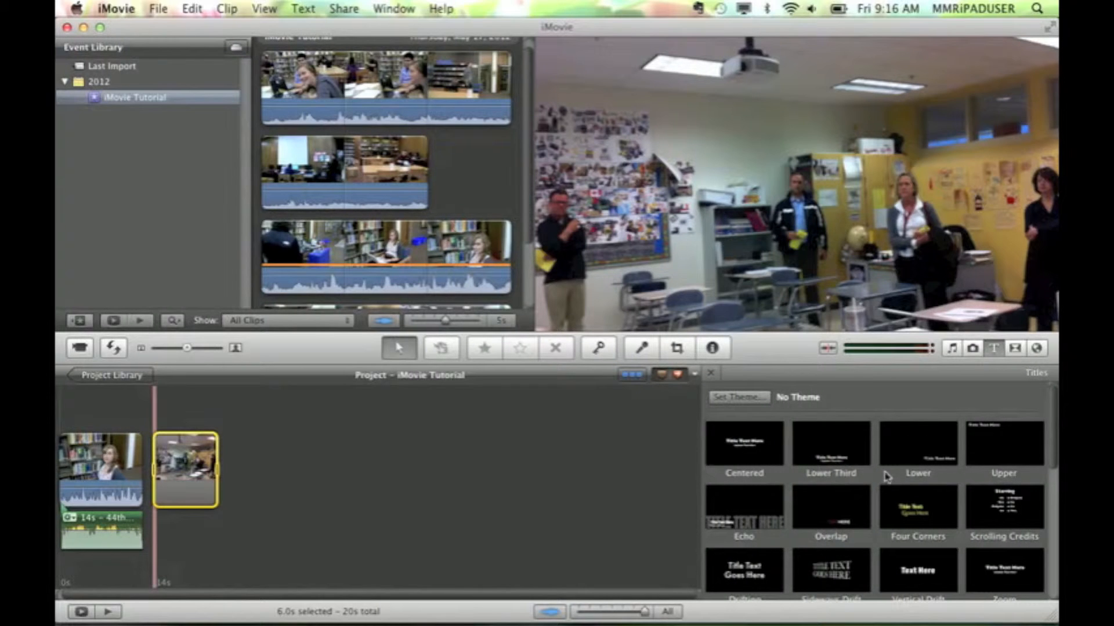
scroll(886, 477, down, 10)
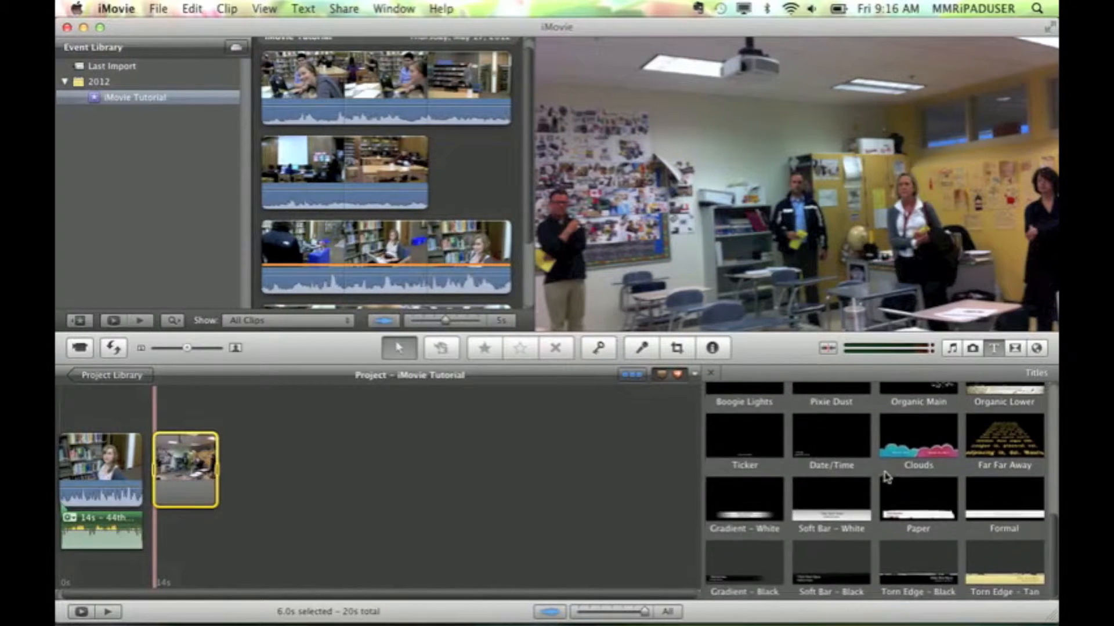
scroll(886, 476, up, 10)
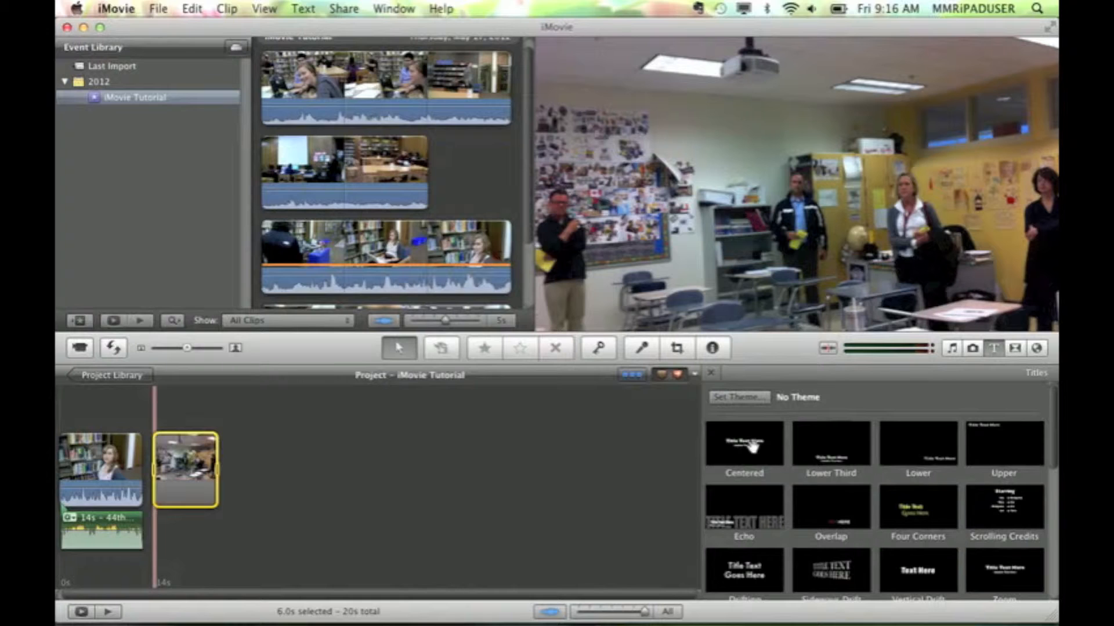
drag(753, 446, 74, 449)
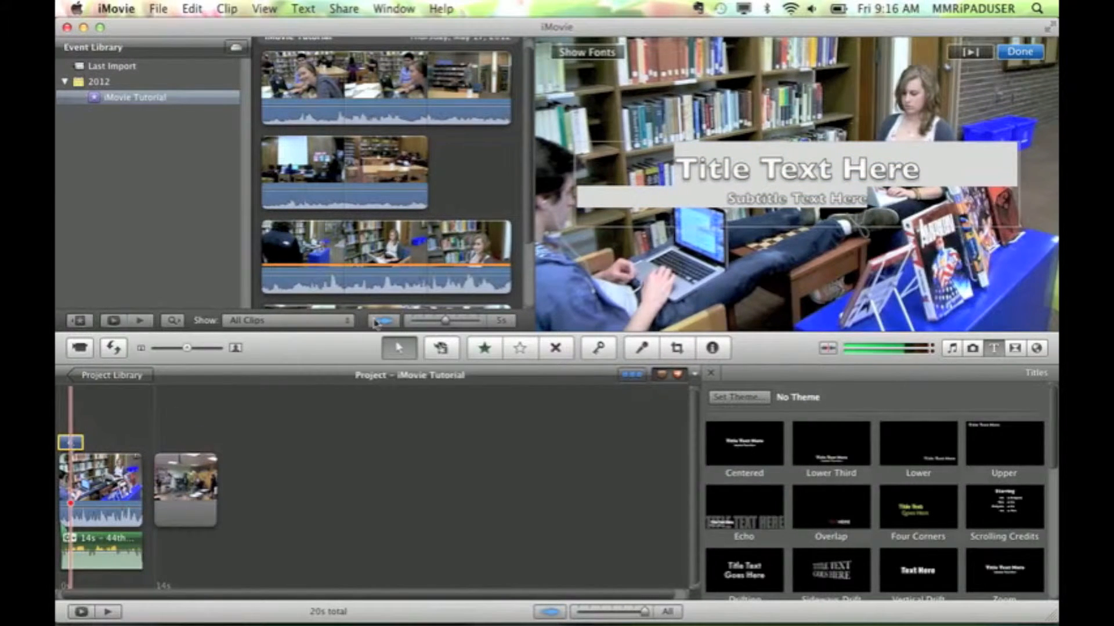
Replace the title and subtitle placeholder text with iMovie and play the project from the start
click(768, 172)
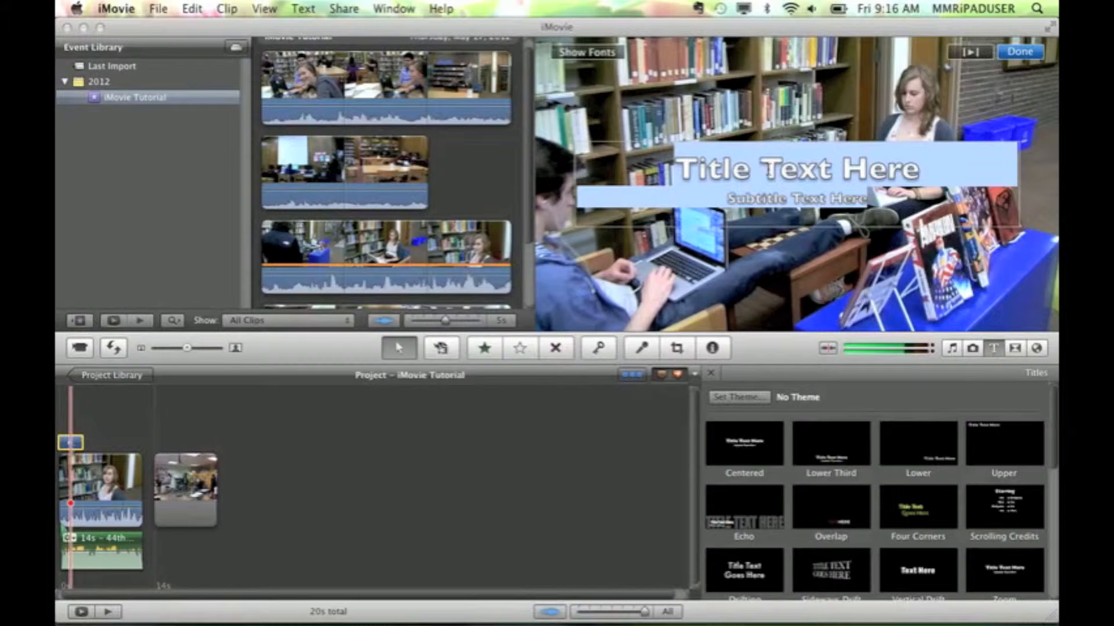
key(BackSpace)
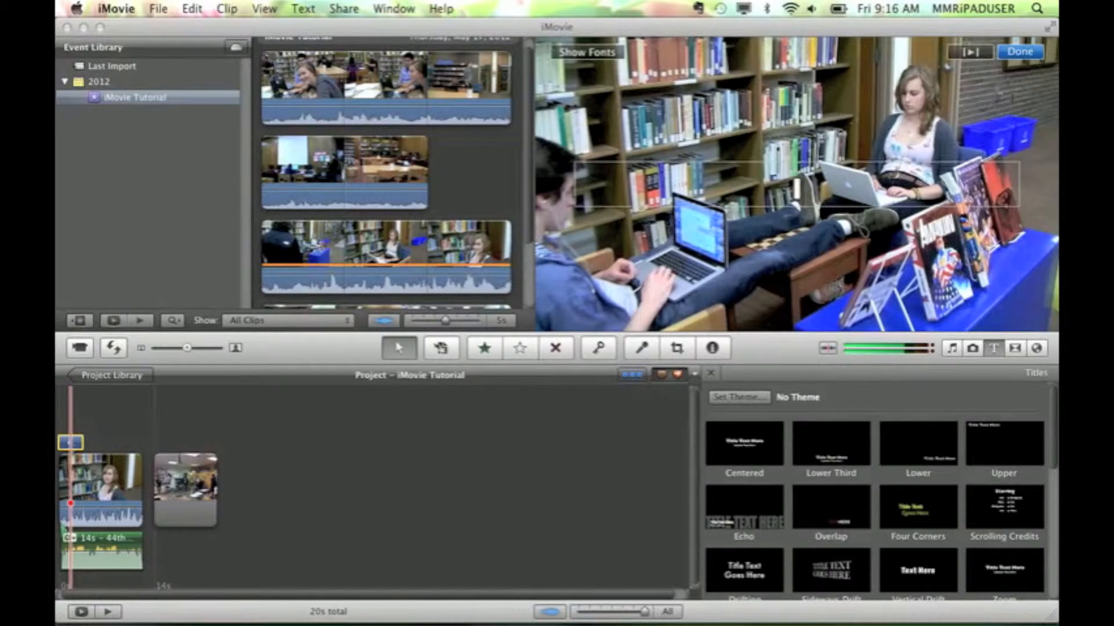
text(ImOVie)
key(BackSpace)
key(BackSpace)
key(BackSpace)
key(BackSpace)
key(BackSpace)
key(BackSpace)
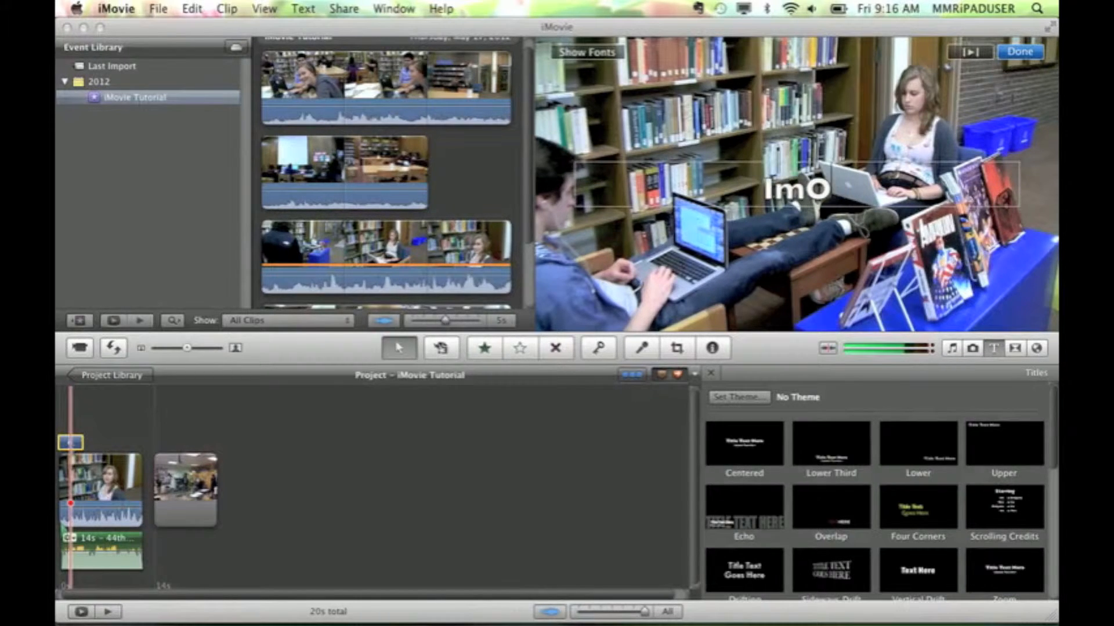
key(BackSpace)
text(iMovie)
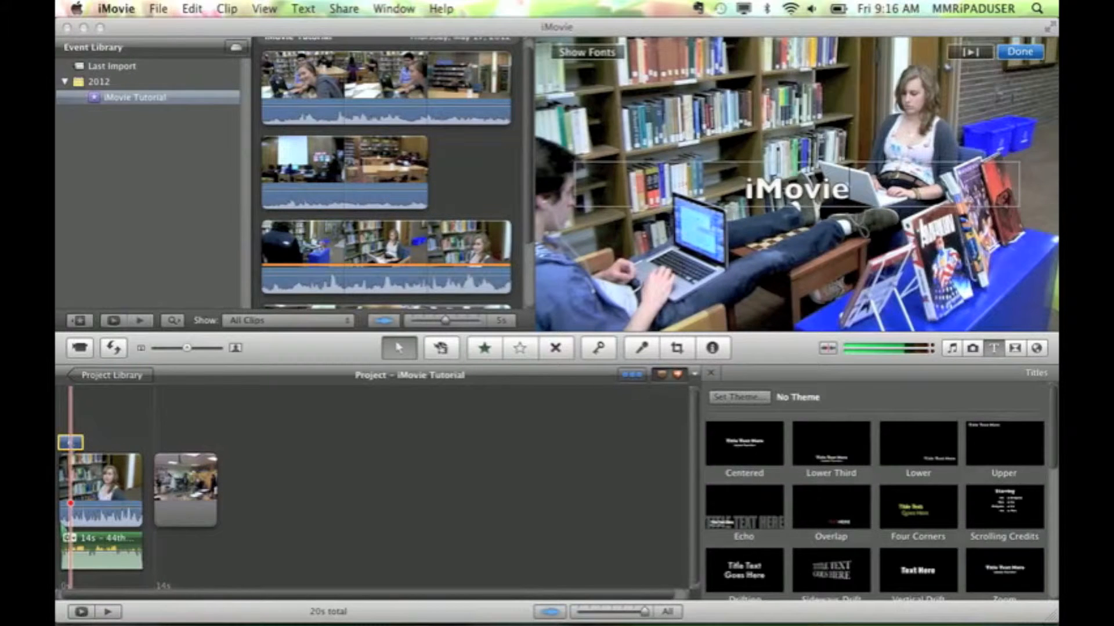
click(1020, 53)
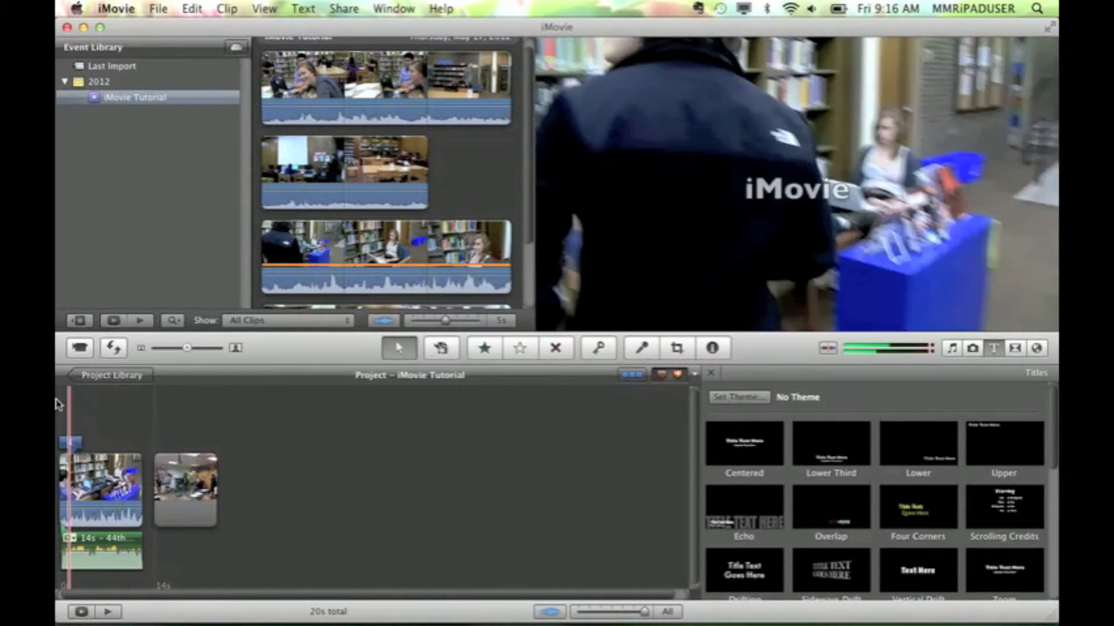
key(space)
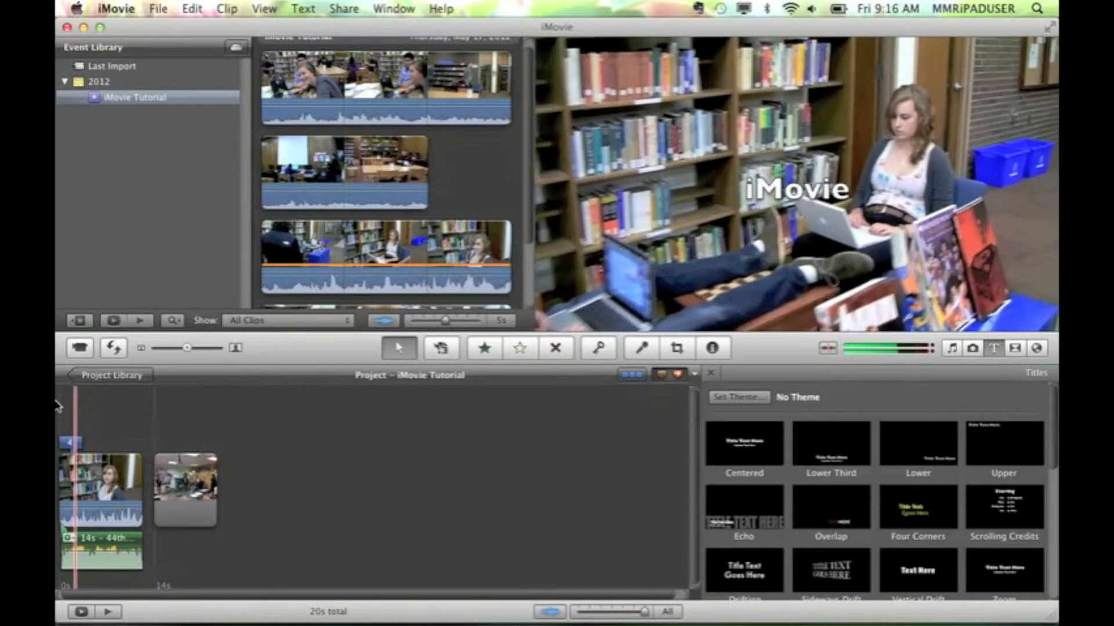
Split the project's video clip at about 8.6 seconds and delete the portion after the split
click(138, 484)
drag(135, 485, 107, 489)
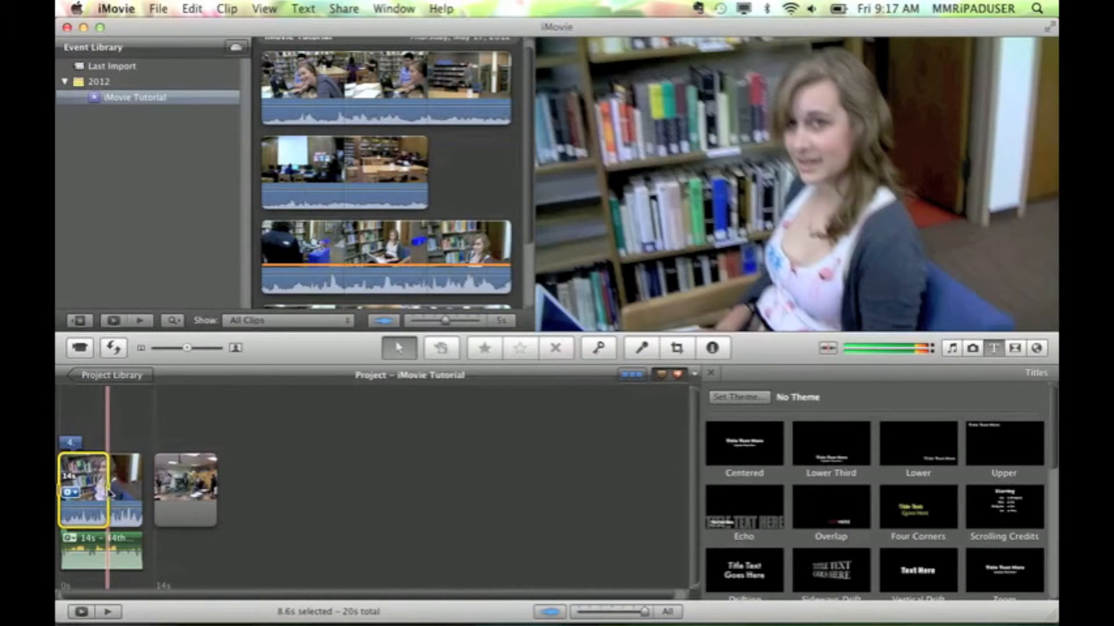
right_click(109, 493)
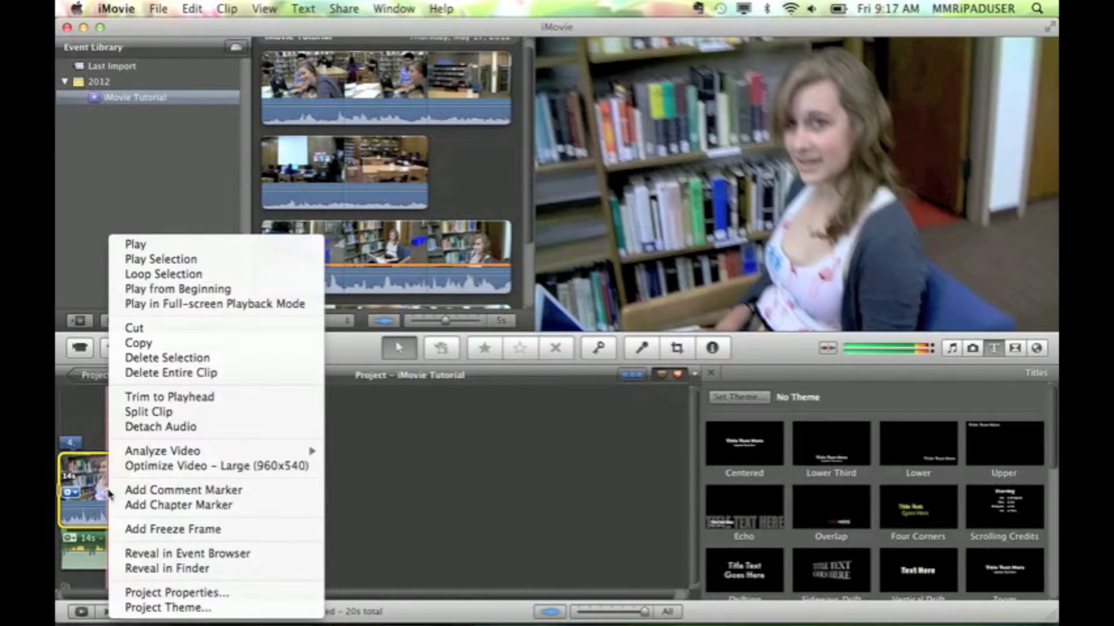
click(149, 412)
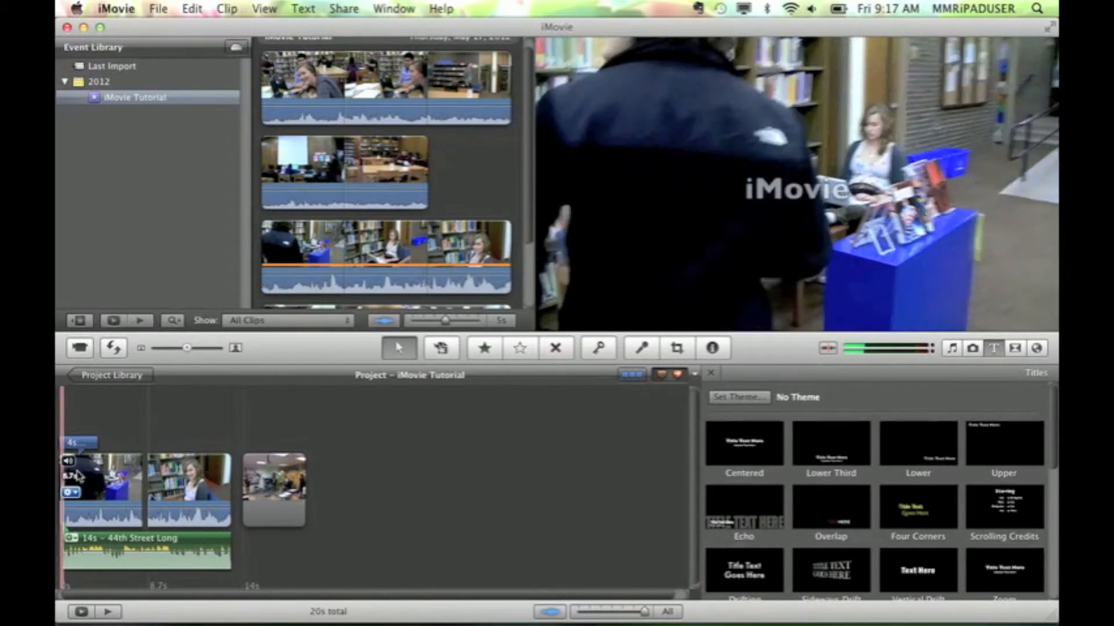
click(184, 488)
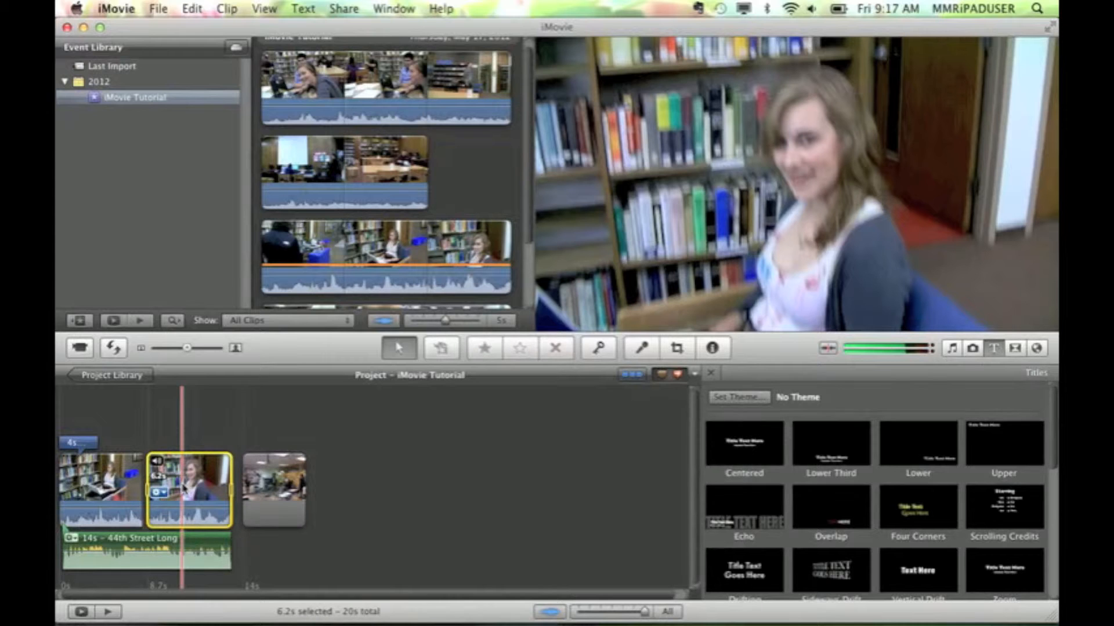
key(Delete)
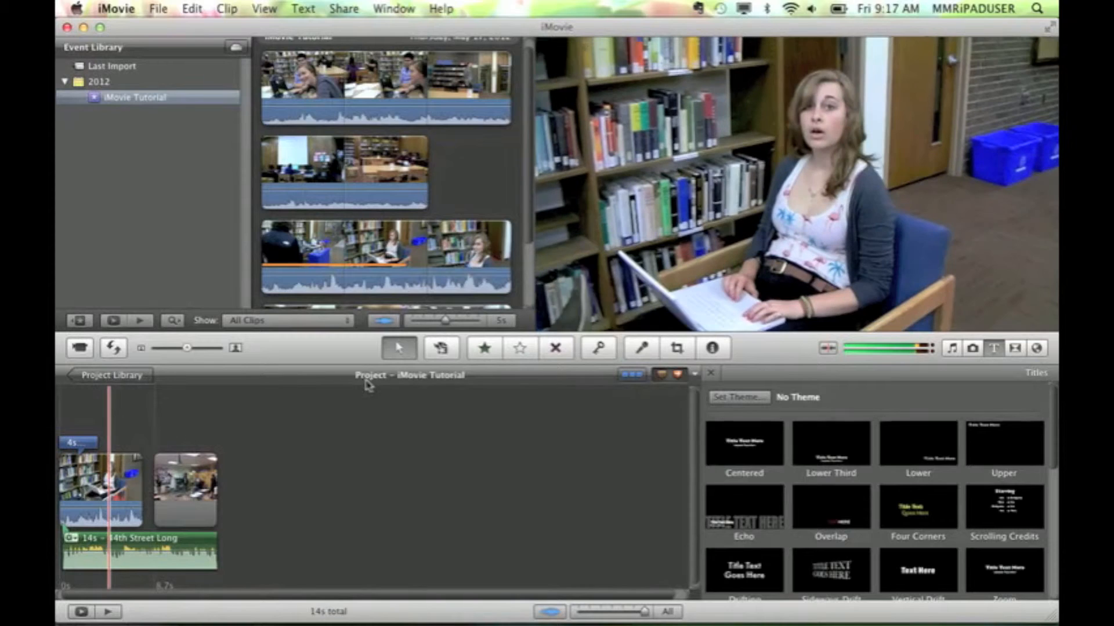
Insert a Cross Dissolve transition between the video clip and the photo, and preview it
click(1017, 351)
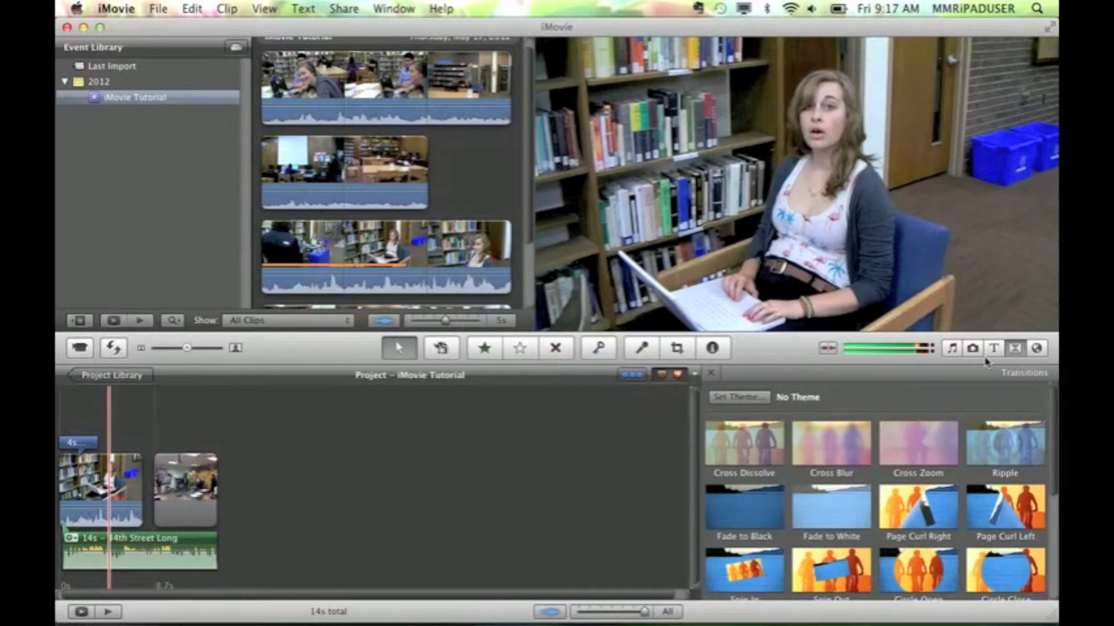
click(1017, 353)
click(1014, 354)
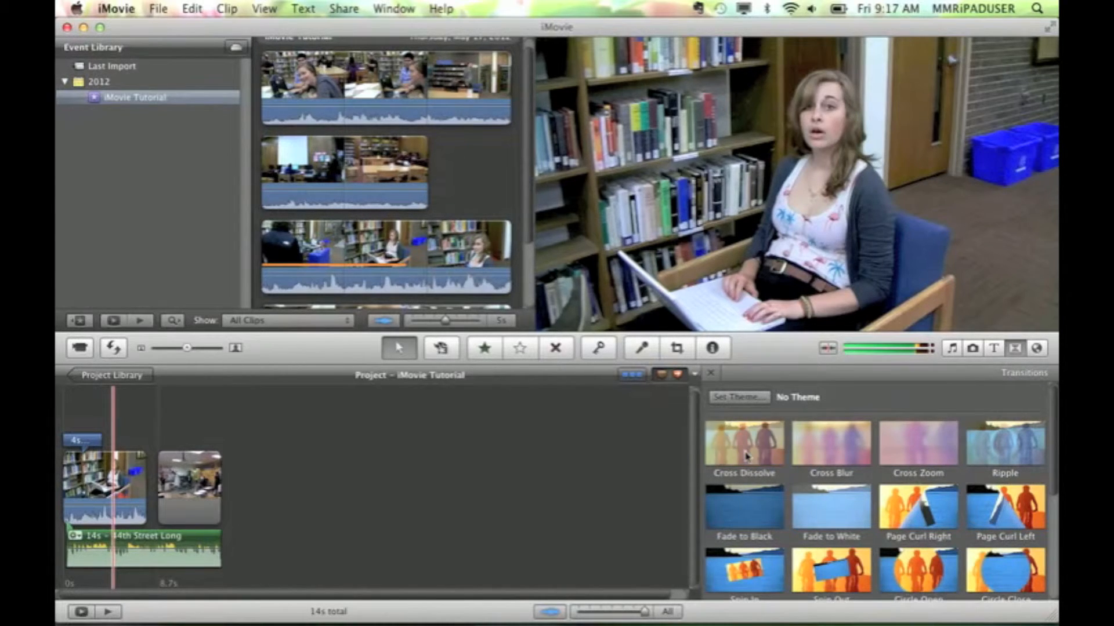
drag(746, 449, 153, 489)
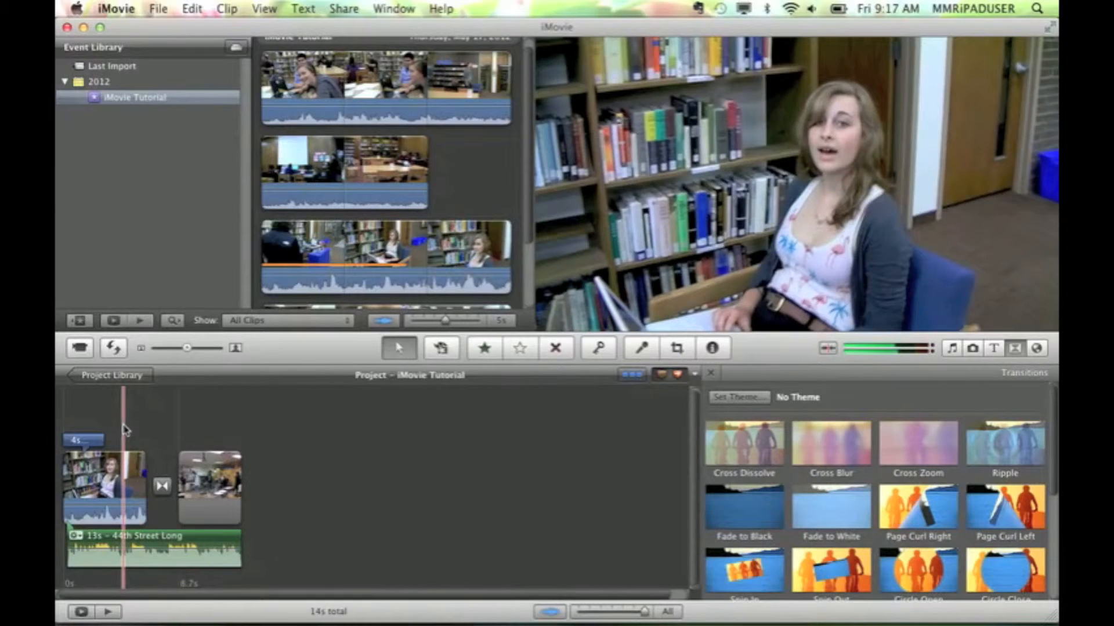
key(space)
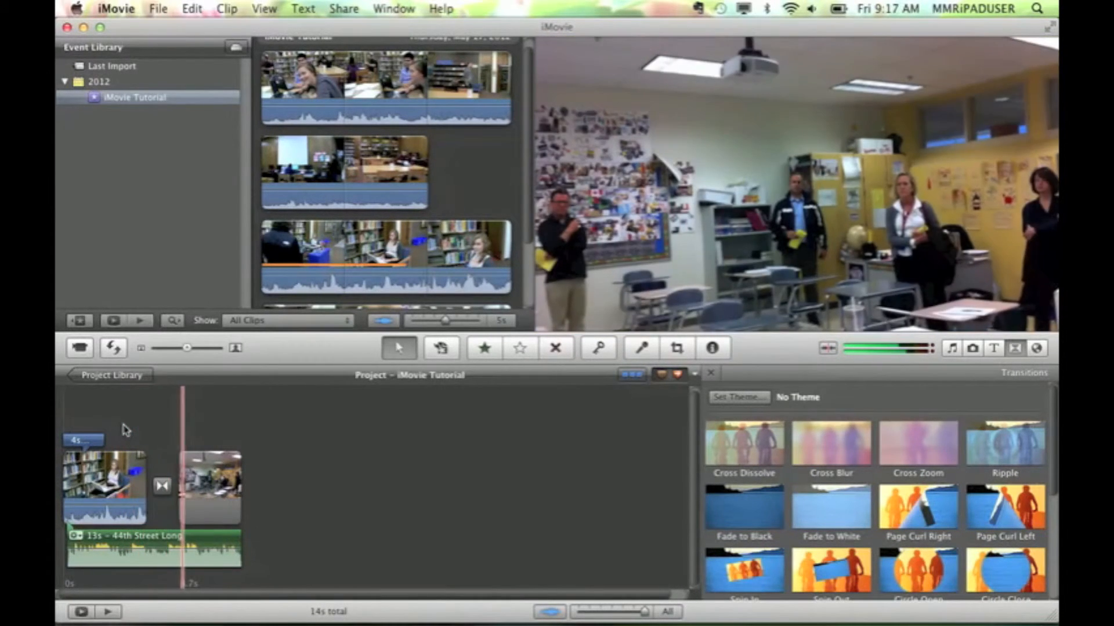
key(space)
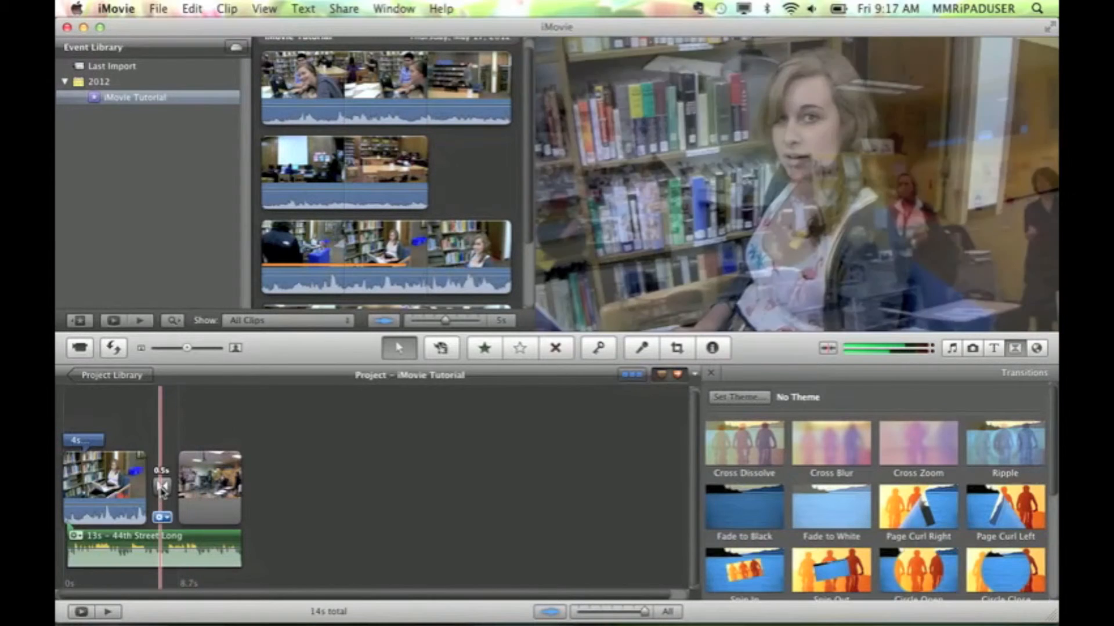
scroll(725, 520, down, 2)
scroll(725, 520, down, 3)
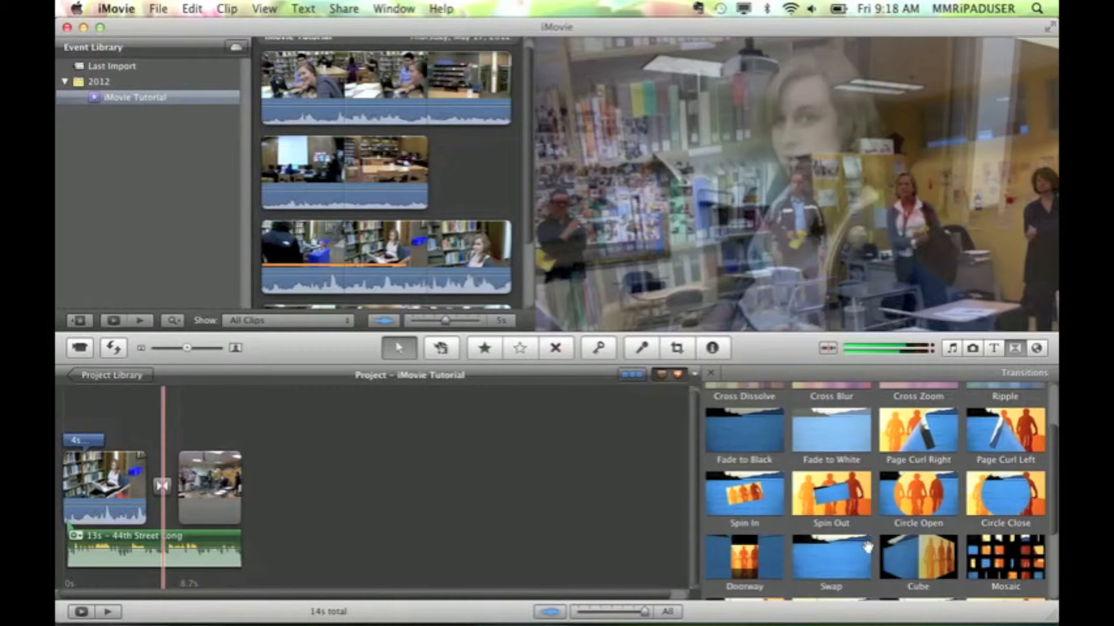
scroll(804, 438, down, 5)
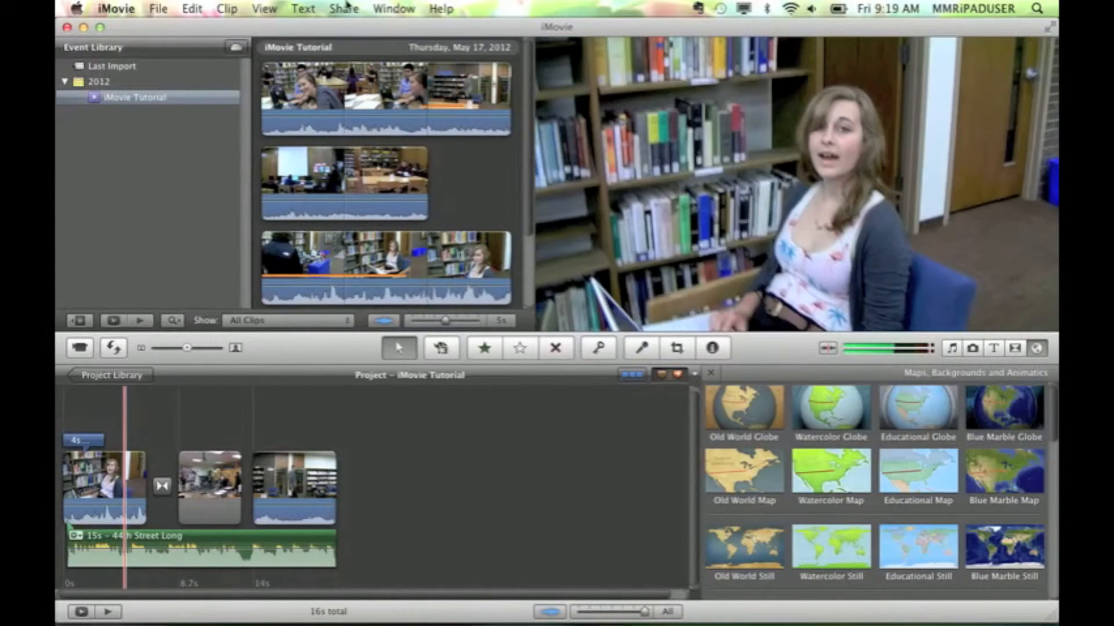
Open the movie export settings for the project and set the save location to Desktop
click(345, 8)
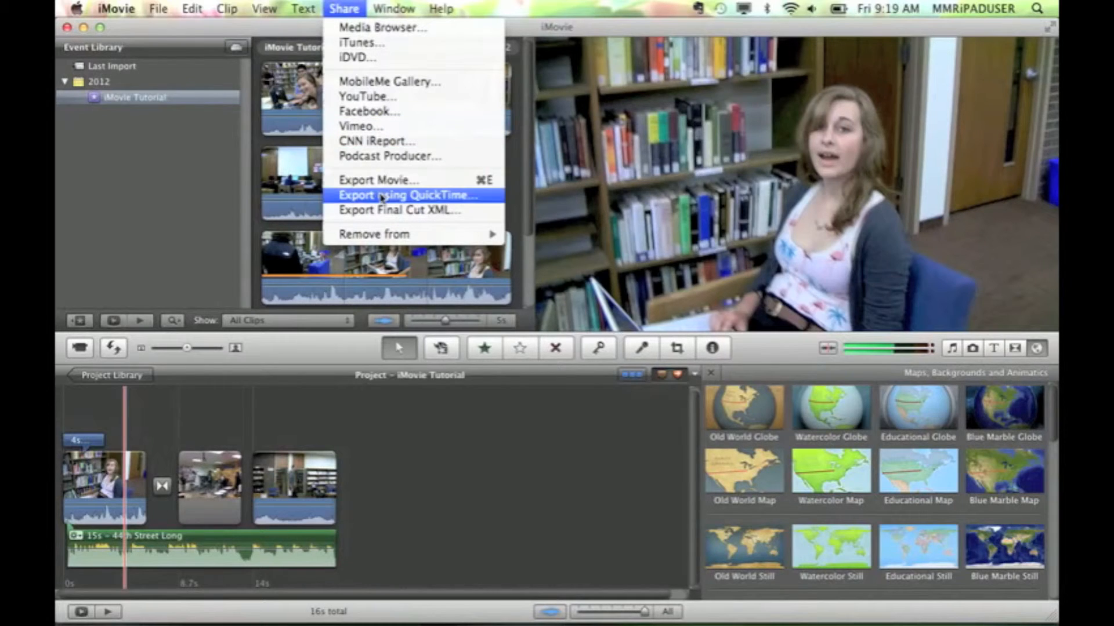
mouse_move(401, 234)
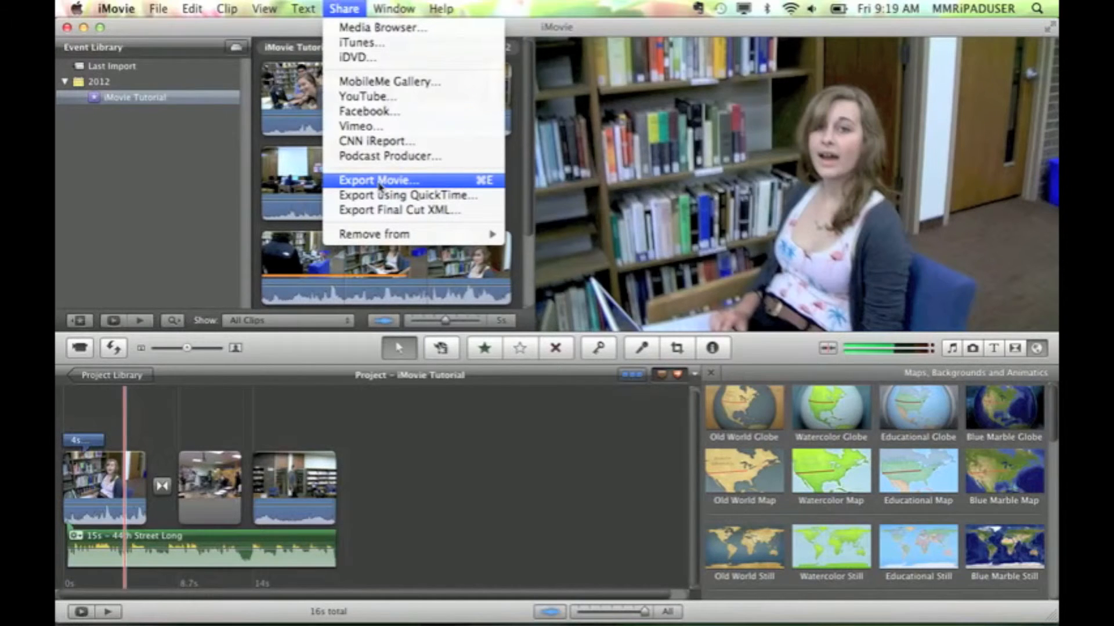
click(378, 180)
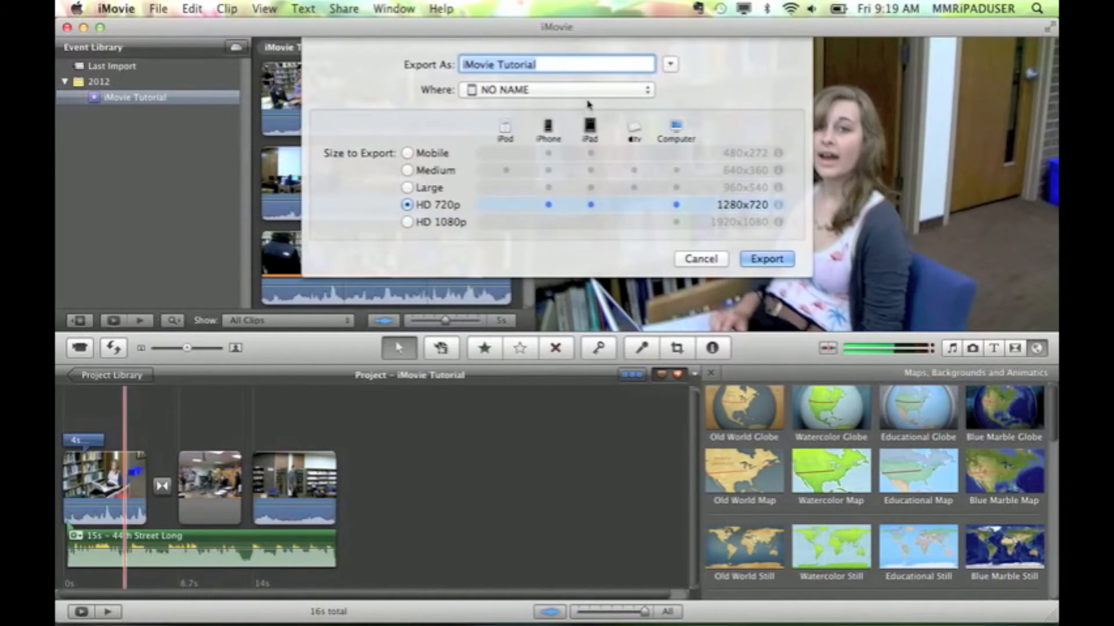
click(566, 93)
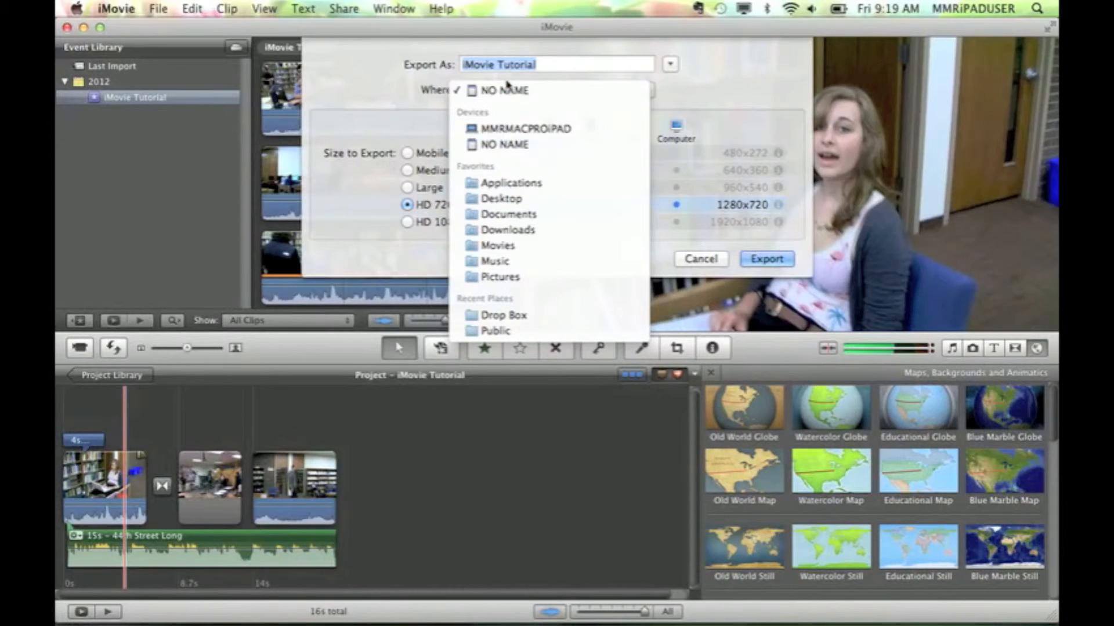
click(502, 198)
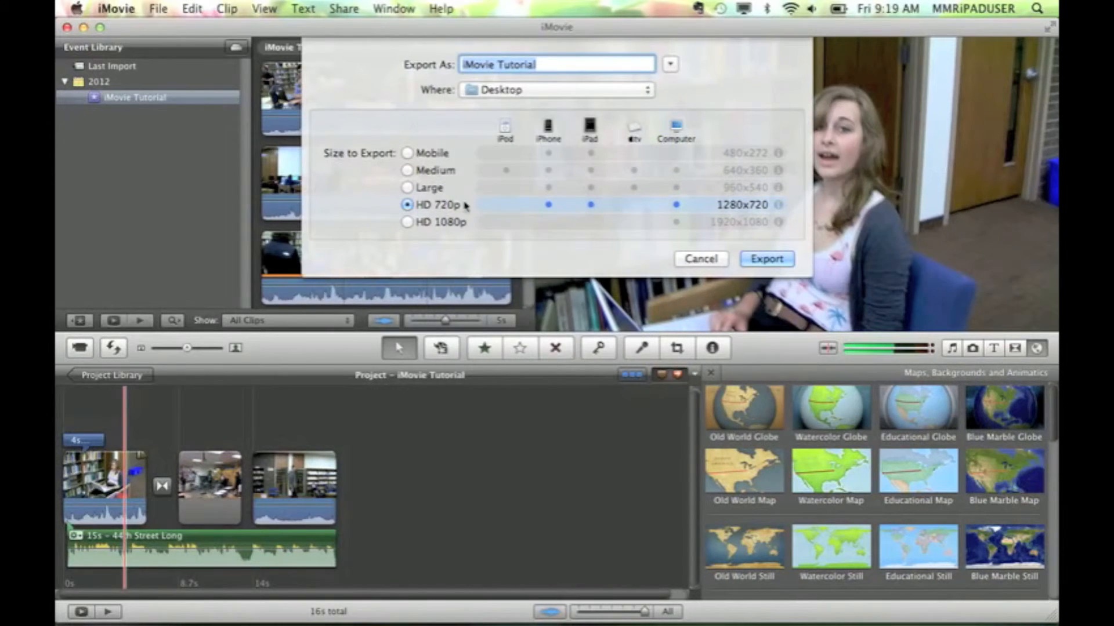
Choose the HD 720p (1280x720) size and export the movie under the name iMovie Tutorial
click(408, 154)
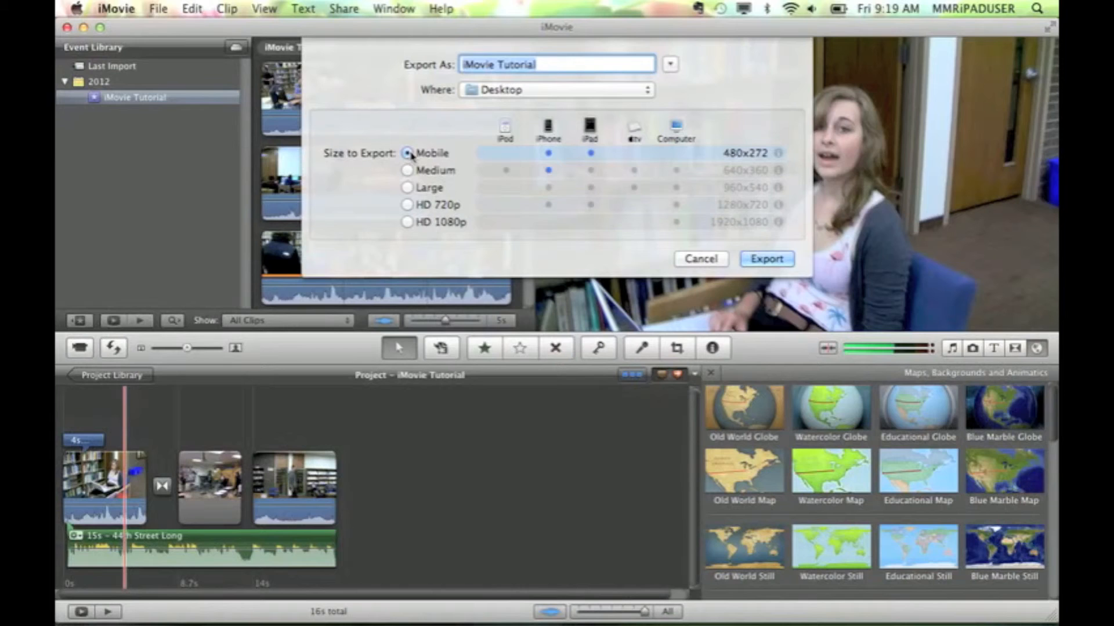
click(408, 204)
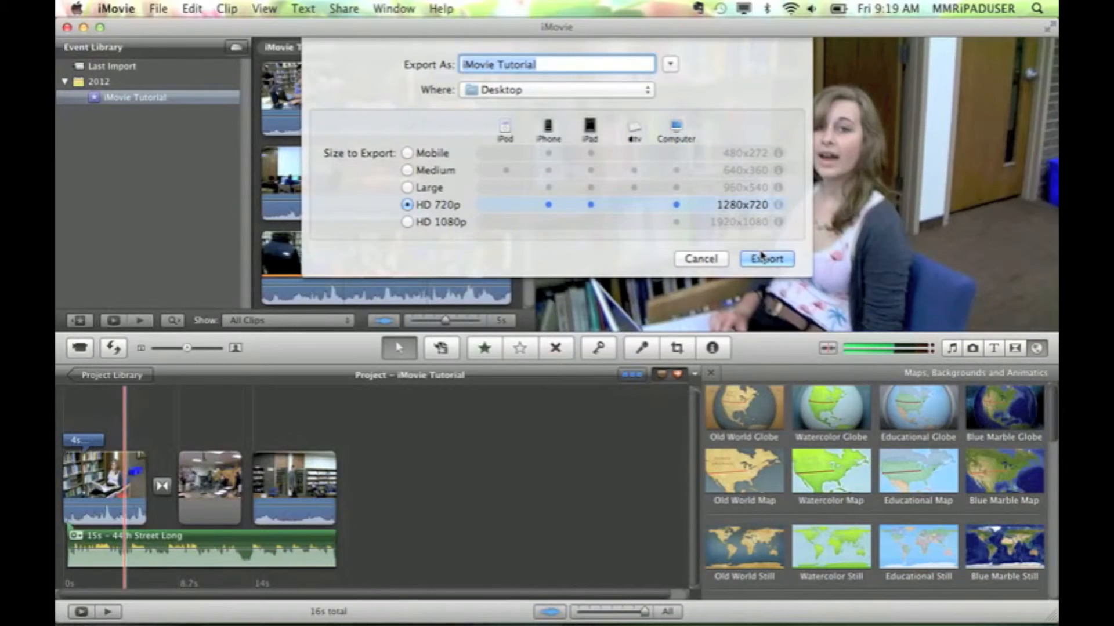
click(551, 65)
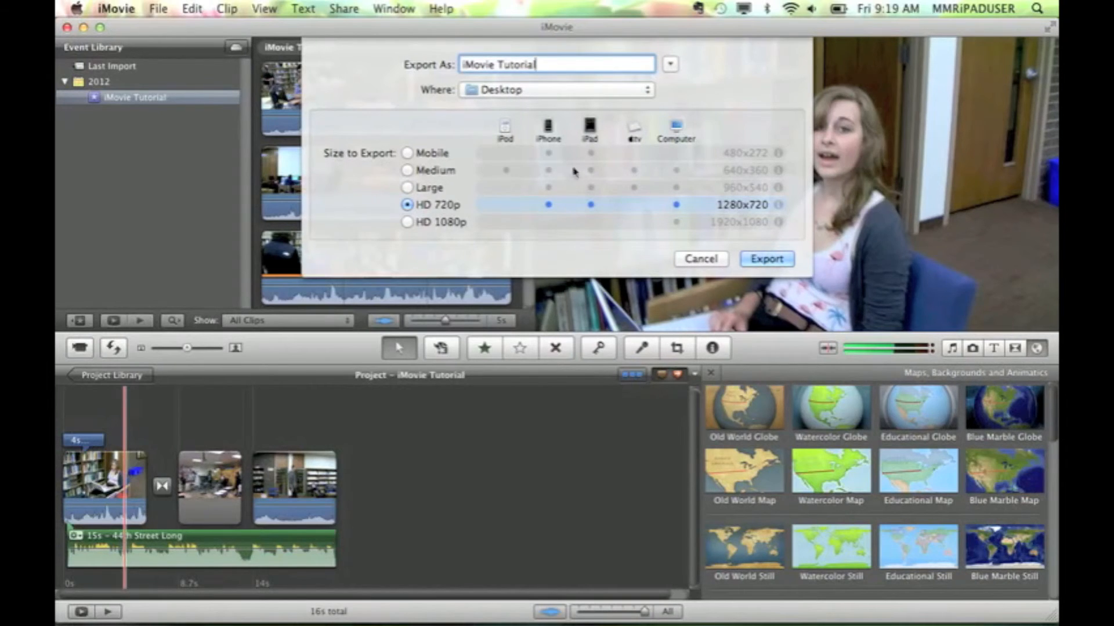
mouse_move(779, 206)
click(760, 259)
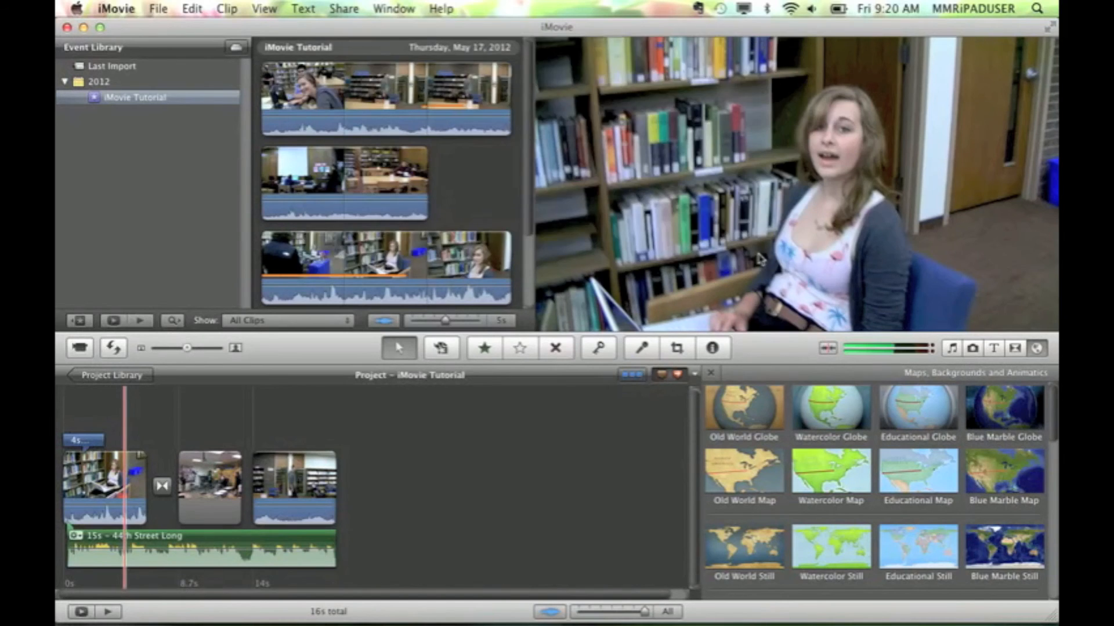